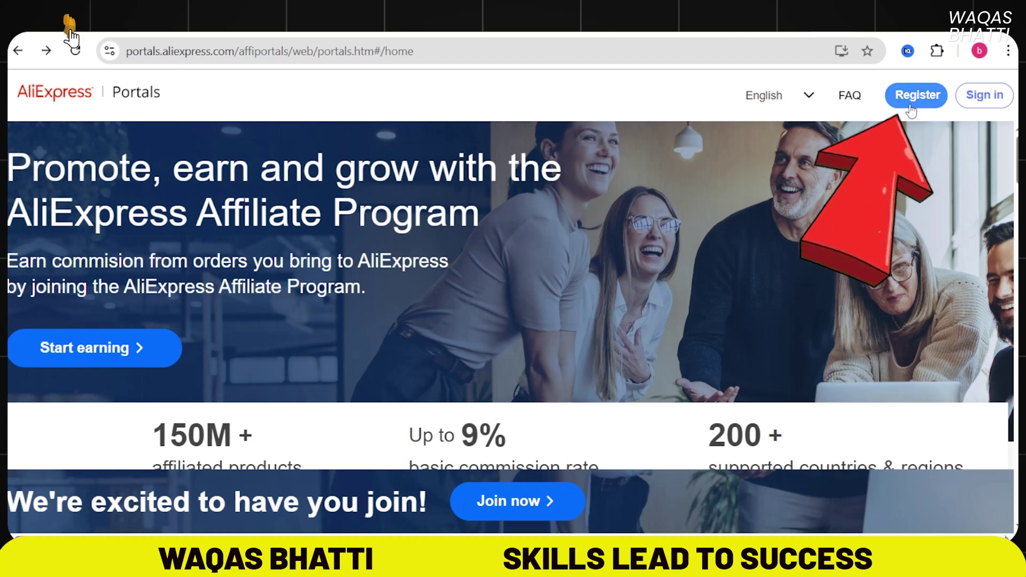
Step: Open the affiliate account registration and go through its Site information stage
click(917, 96)
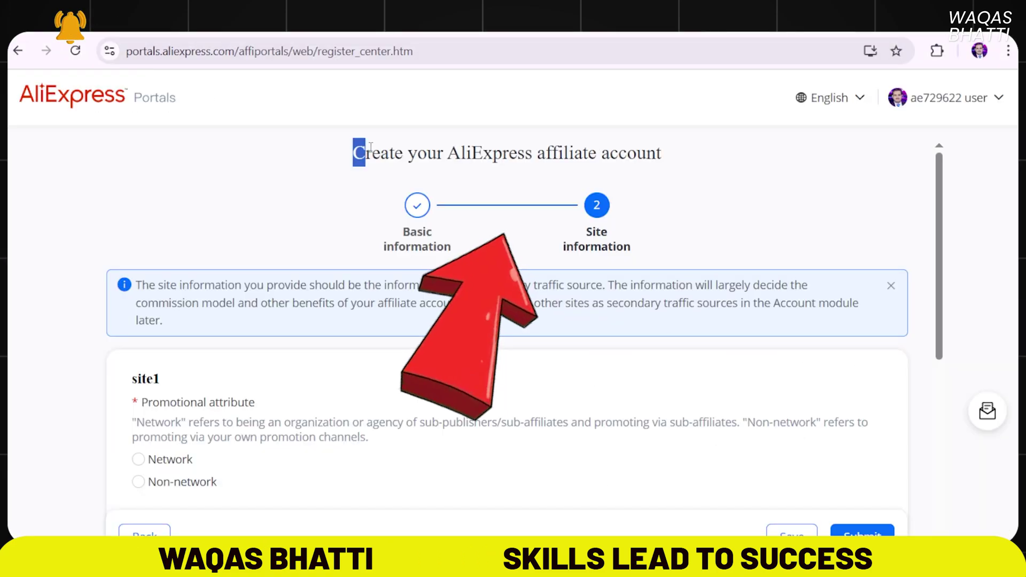
drag(353, 154, 636, 154)
drag(577, 233, 639, 248)
scroll(412, 247, down, 5)
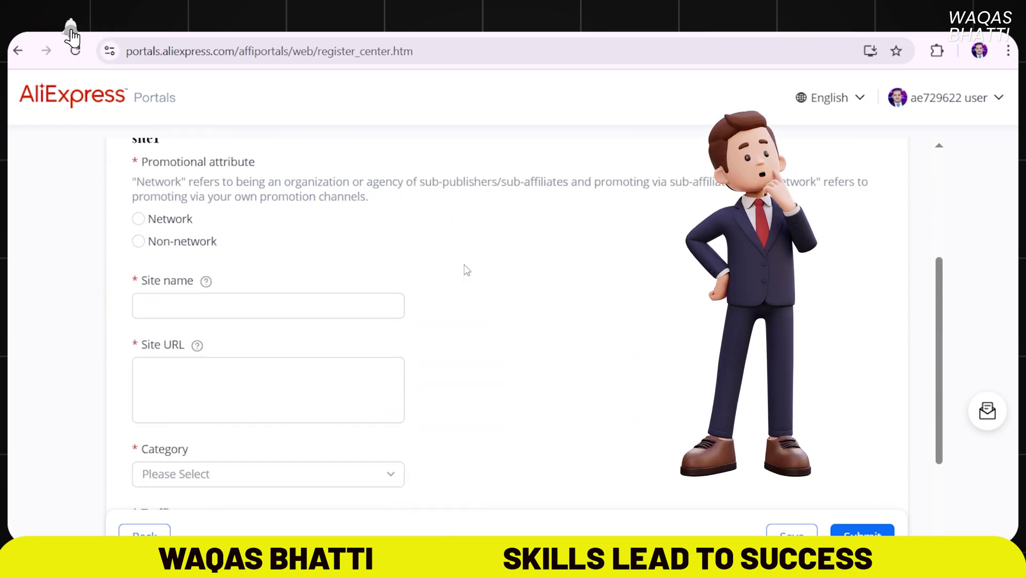
Step: Set site1's promotional attribute to Non-network and its channel type to Social media
scroll(403, 276, up, 1)
scroll(403, 276, up, 1)
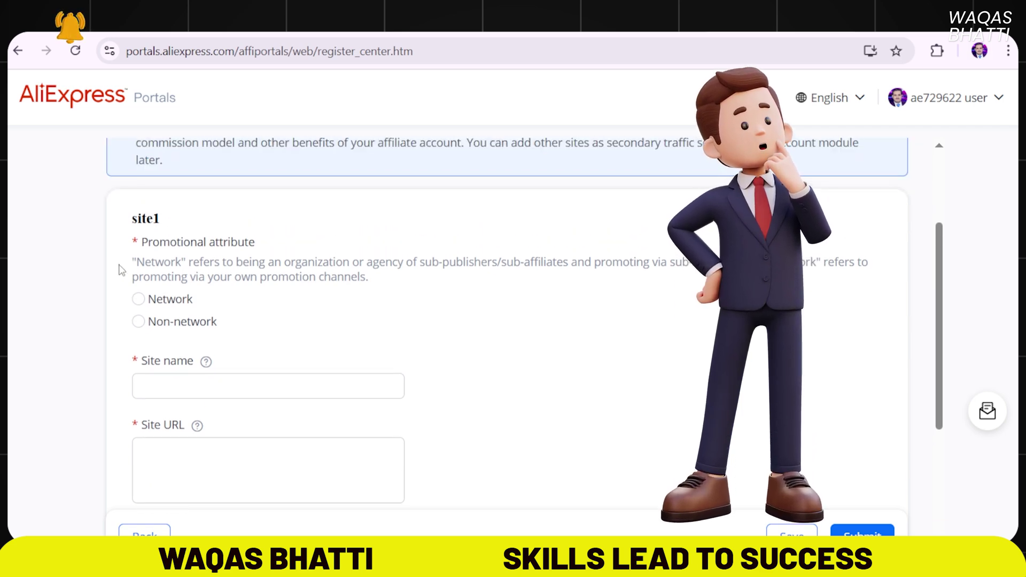
drag(141, 243, 256, 243)
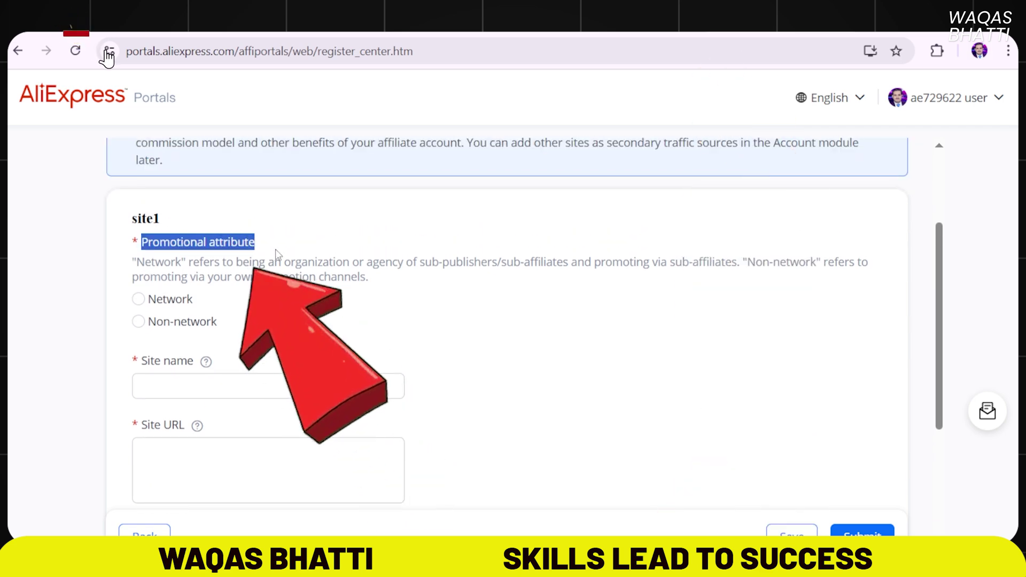
scroll(325, 278, down, 2)
click(137, 219)
click(136, 241)
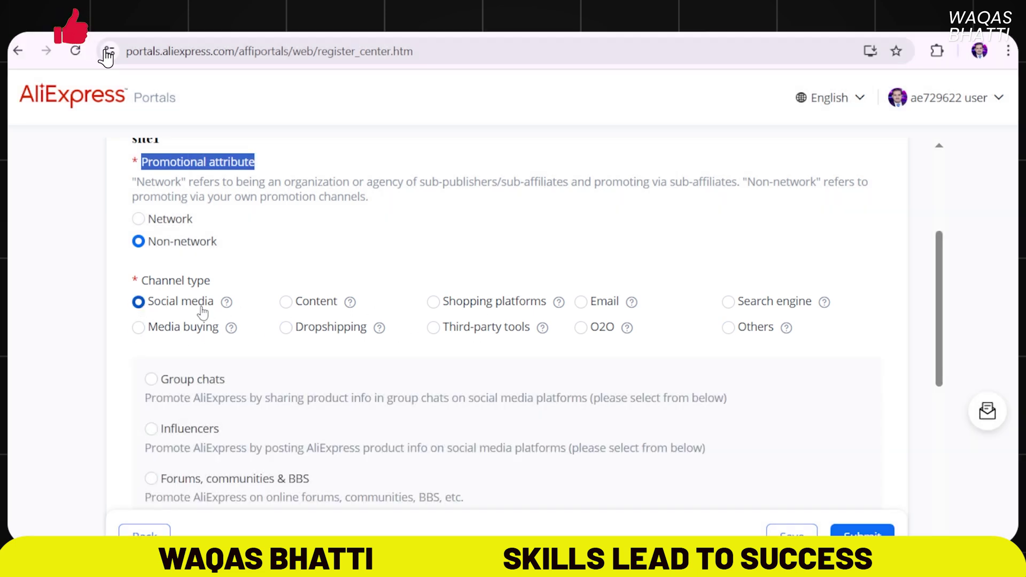
Step: Choose Influencers as the social media promotion method, with YouTube as the platform
scroll(438, 347, down, 3)
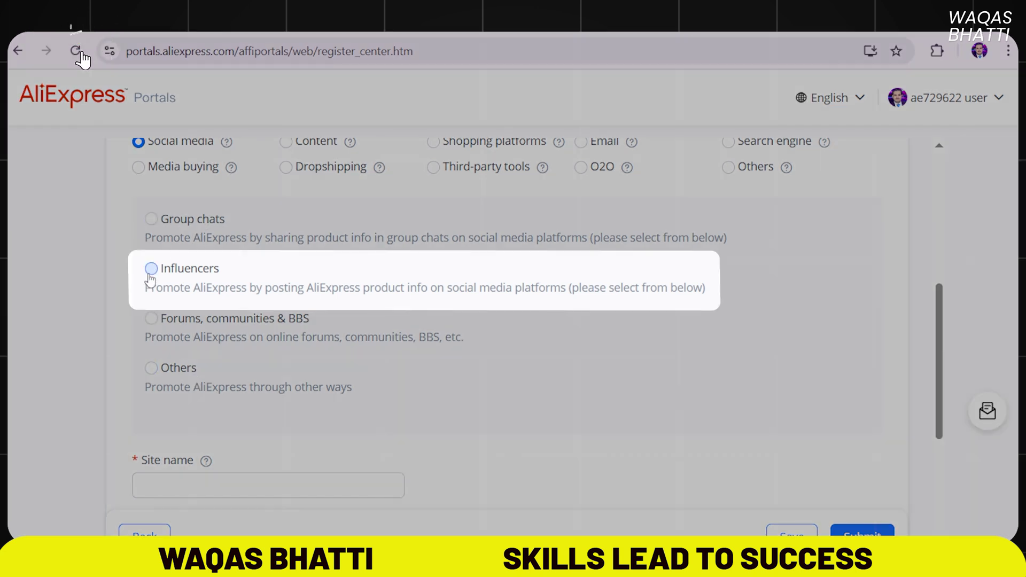
click(152, 269)
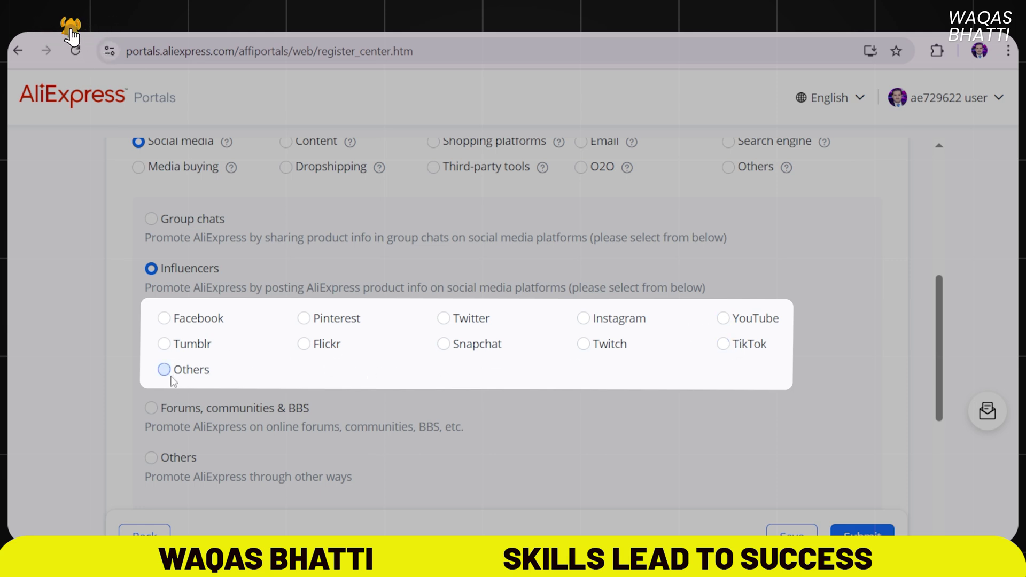
click(723, 344)
click(723, 318)
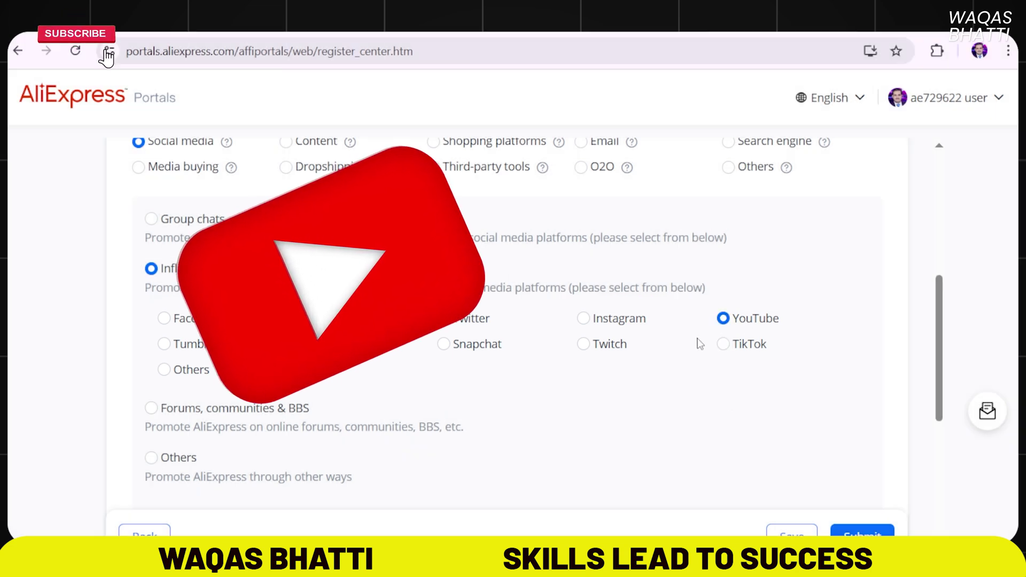
Step: Enter the owner's first name as the site name and activate the Site URL field
scroll(764, 339, down, 6)
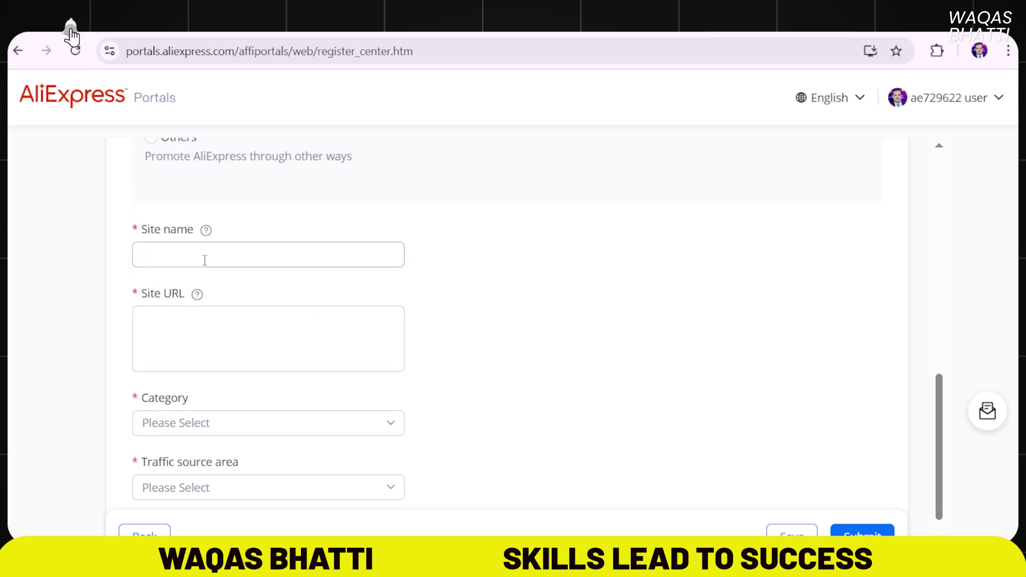
click(205, 261)
text(Waq)
click(195, 332)
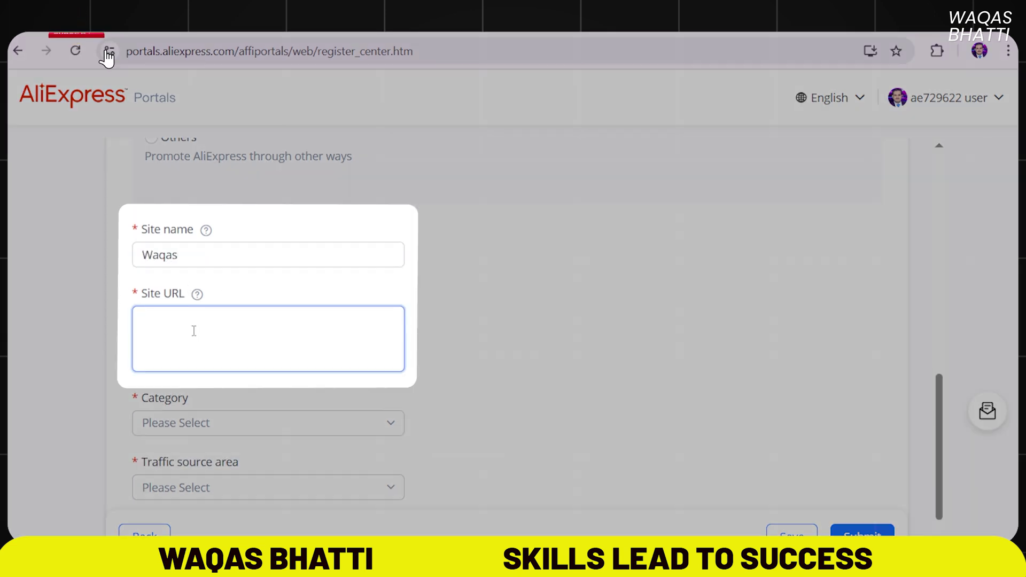
Step: Look through the site category options and select Tools
scroll(194, 330, down, 5)
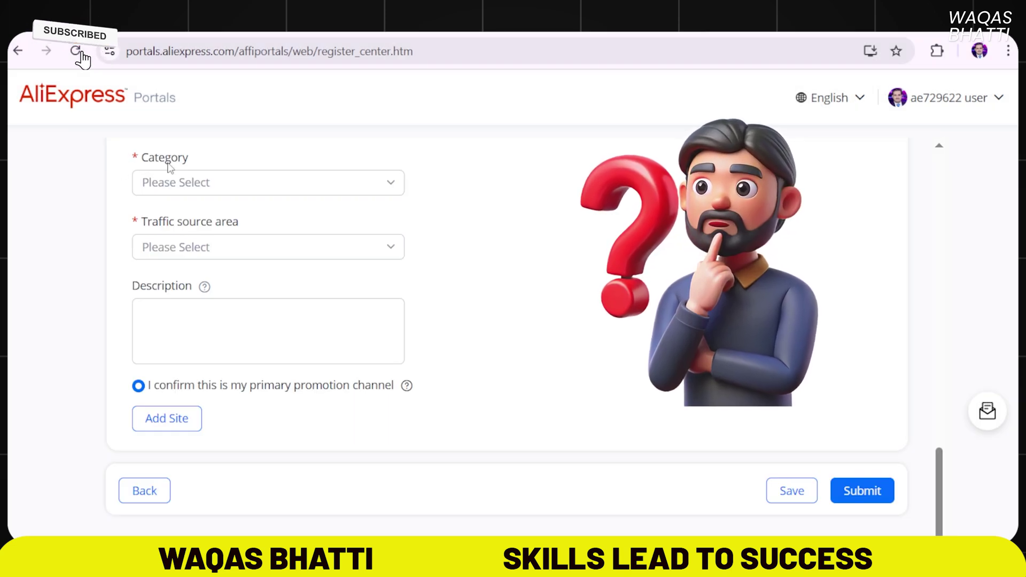
click(228, 185)
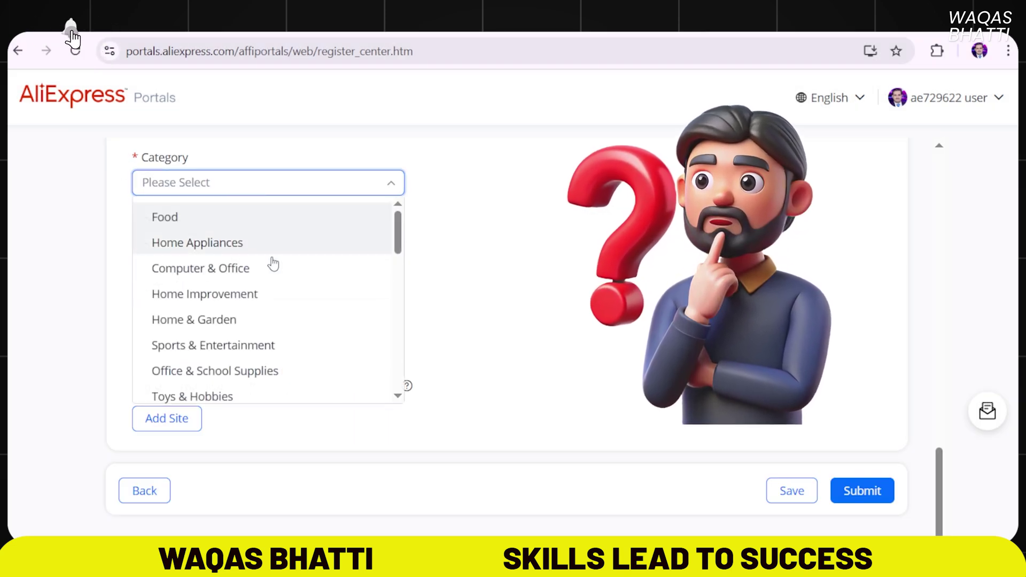
scroll(273, 264, down, 4)
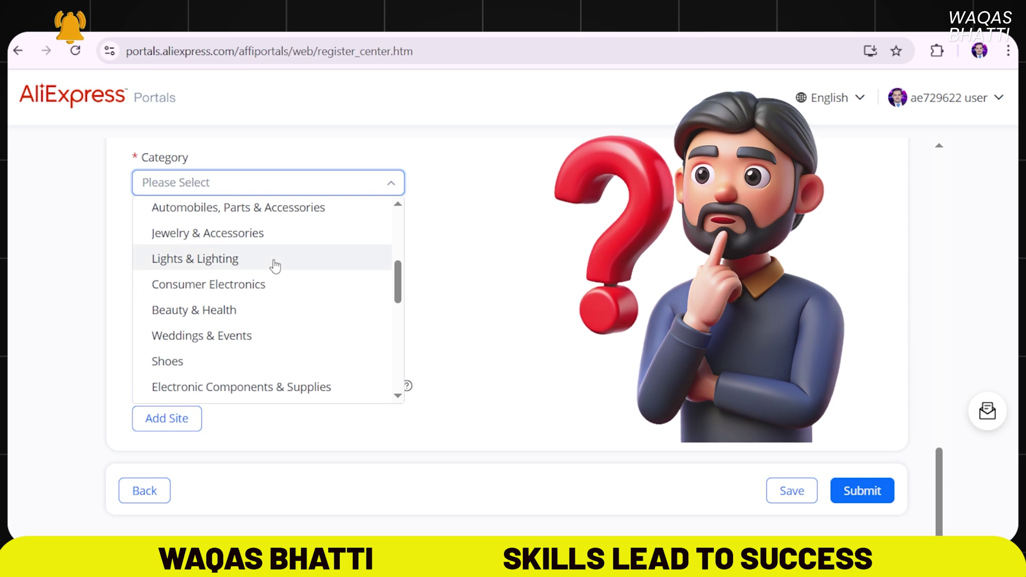
scroll(275, 265, down, 5)
scroll(274, 267, down, 3)
scroll(275, 268, up, 5)
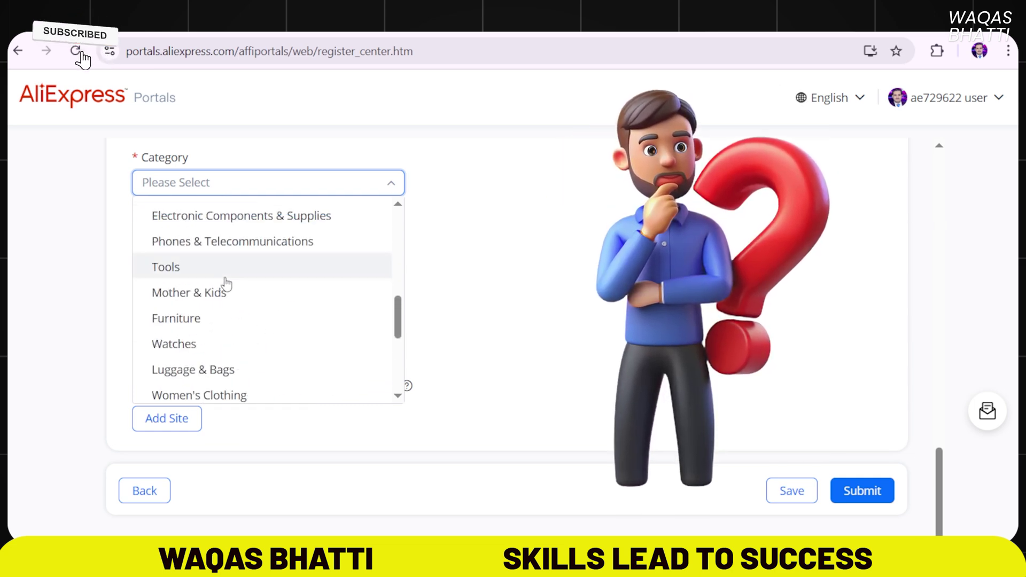
click(190, 270)
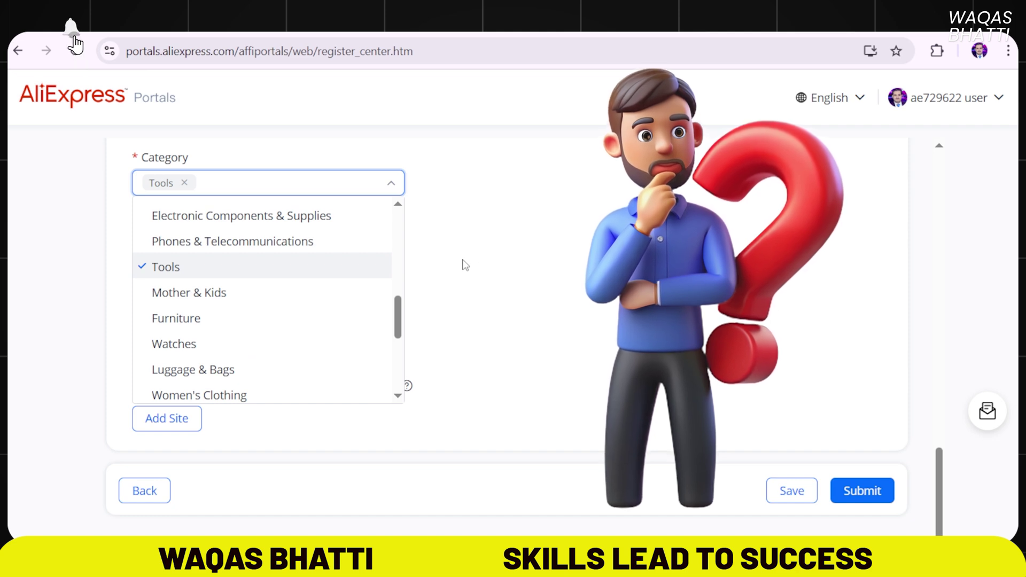
Step: Add Apparel Accessories, Home Appliances, Beauty & Health and Shoes to the site's categories
scroll(240, 323, down, 2)
scroll(196, 332, down, 3)
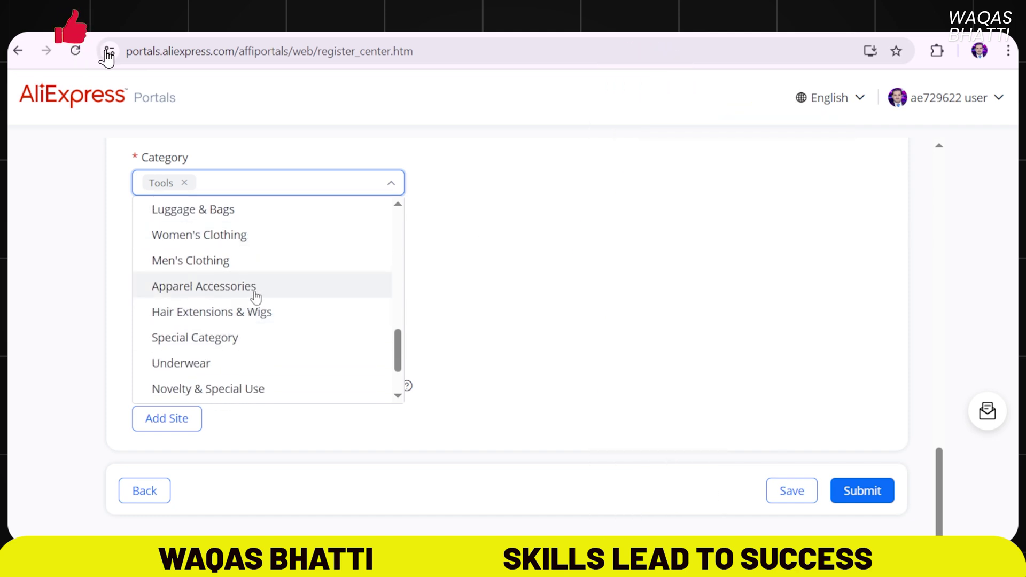
scroll(222, 336, up, 4)
click(225, 226)
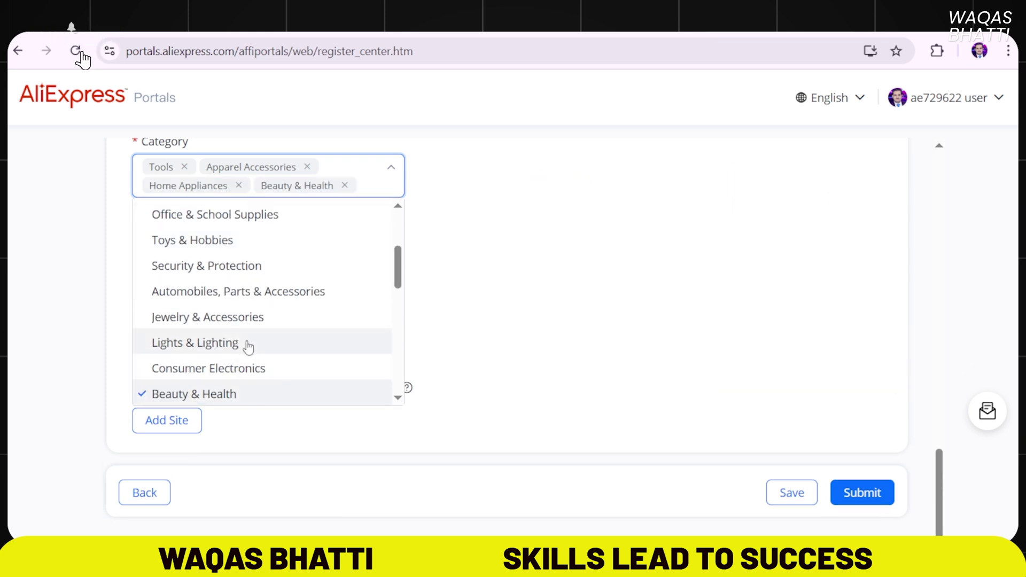
scroll(245, 346, down, 2)
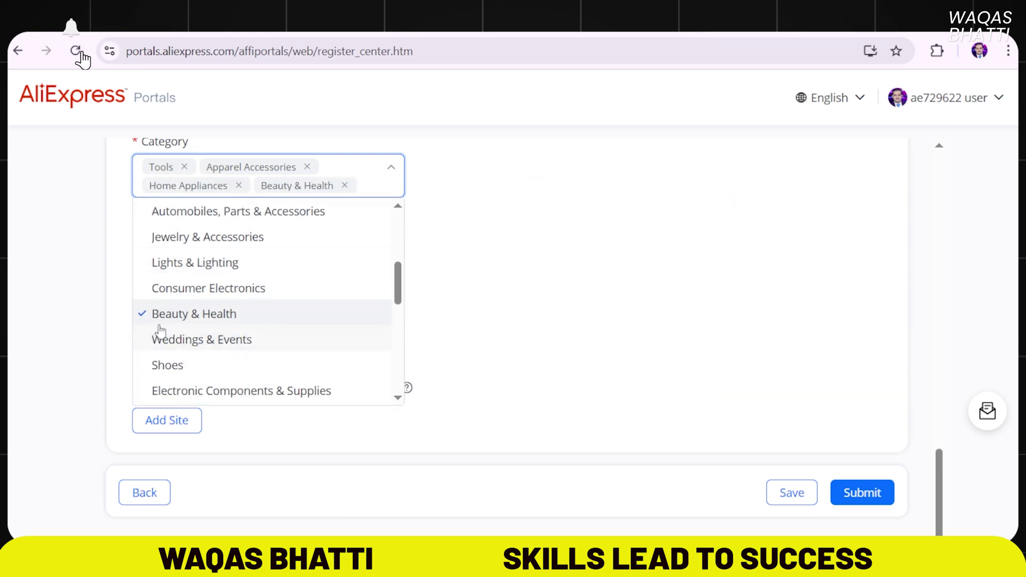
click(184, 366)
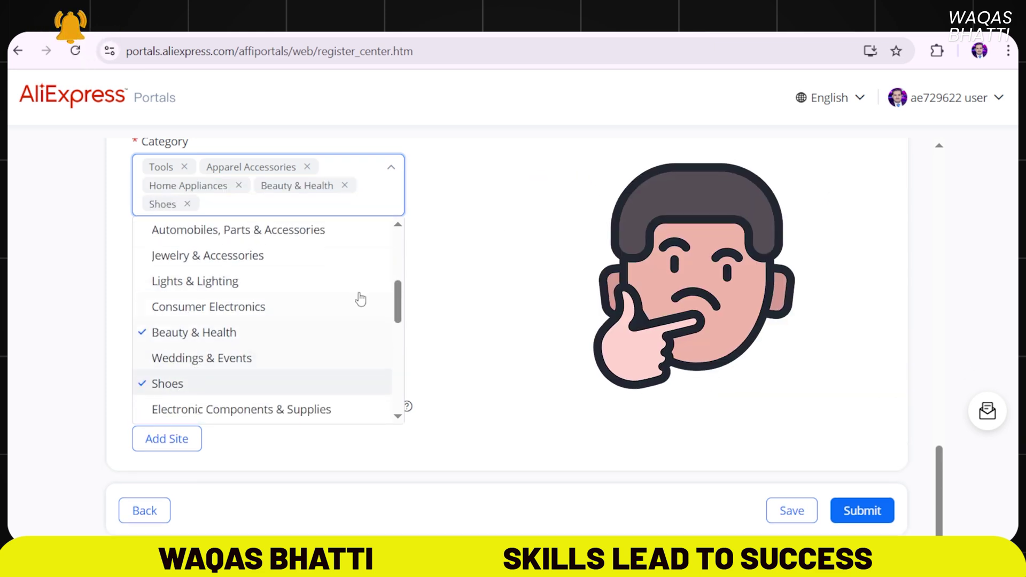
click(529, 262)
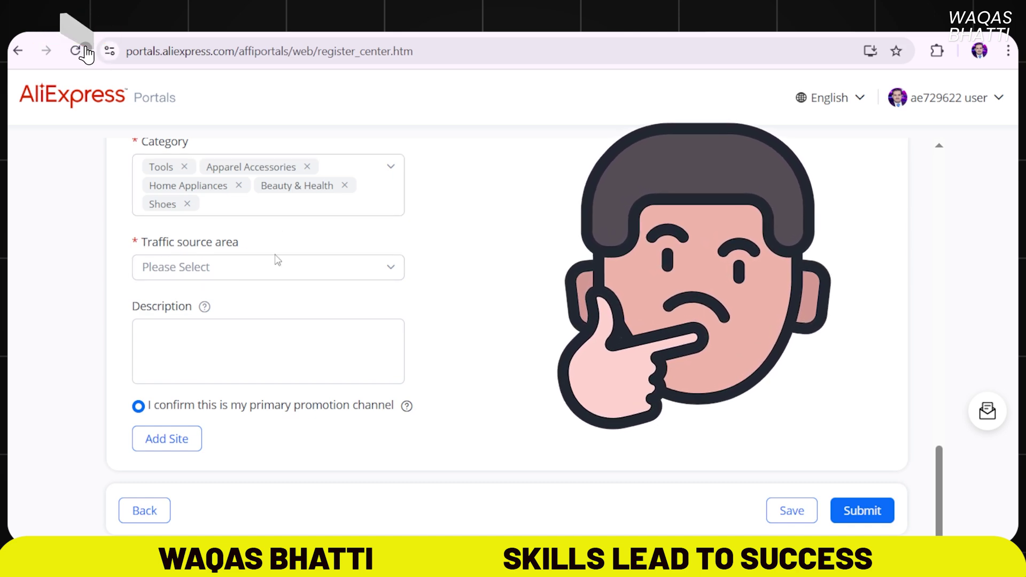
Step: Browse the country options for the traffic source area and set it to Global
click(255, 274)
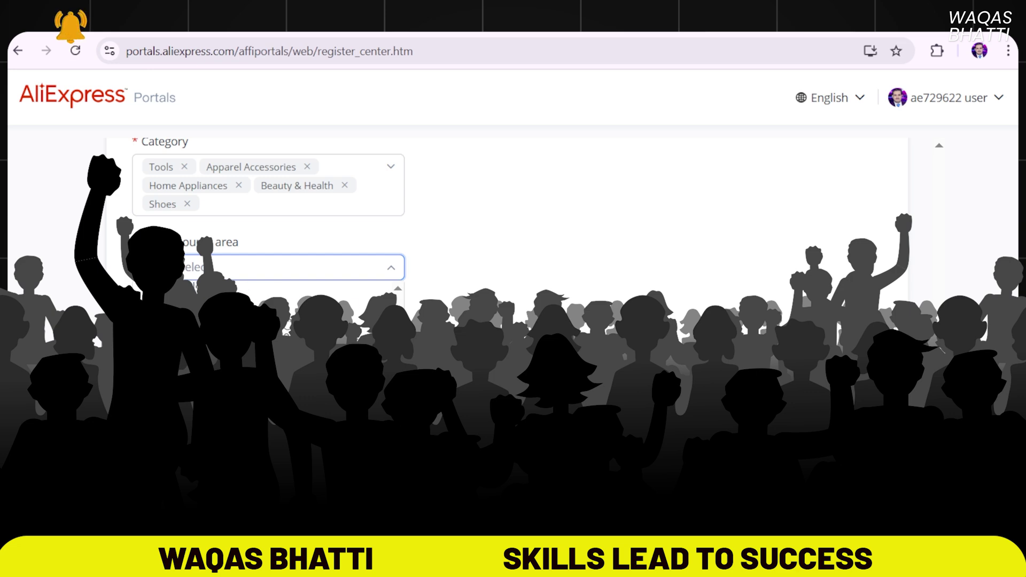
scroll(230, 323, down, 15)
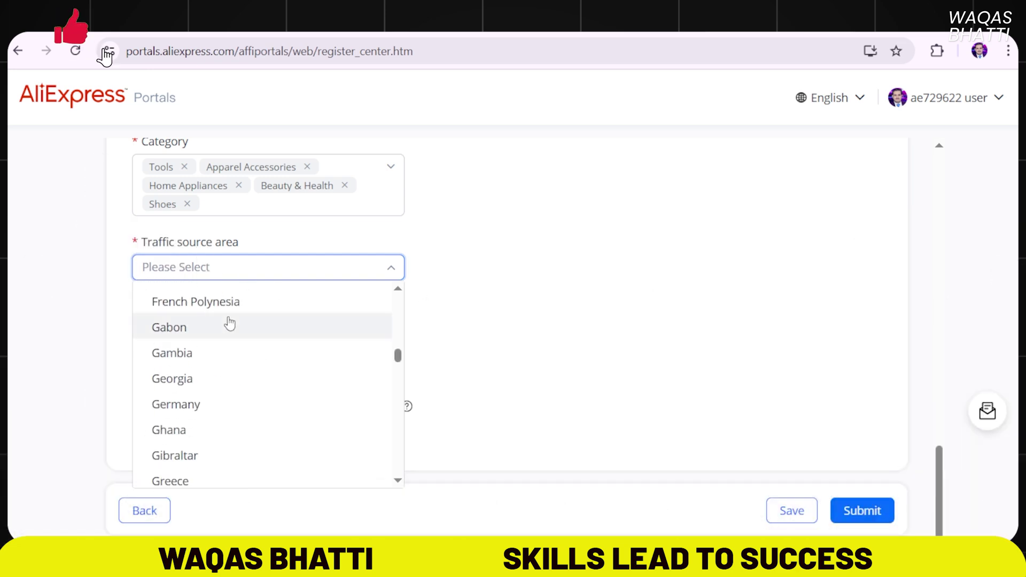
scroll(230, 323, down, 3)
scroll(230, 323, up, 15)
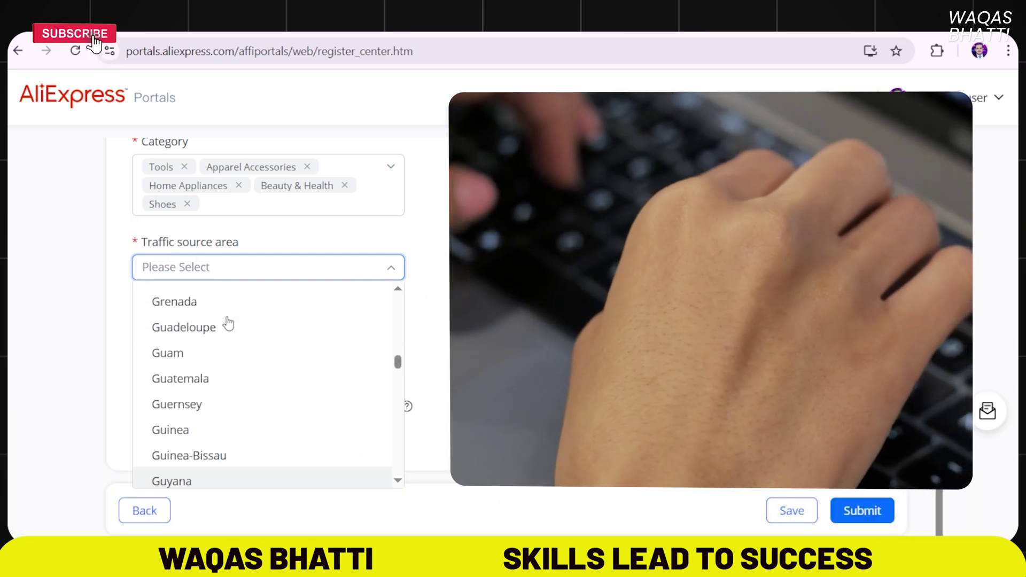
scroll(229, 323, up, 15)
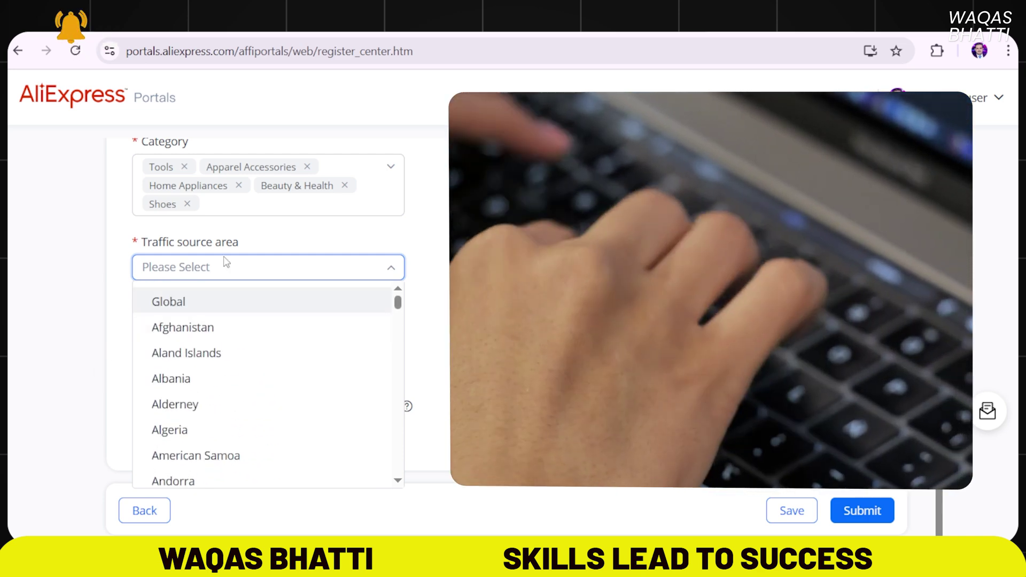
click(166, 305)
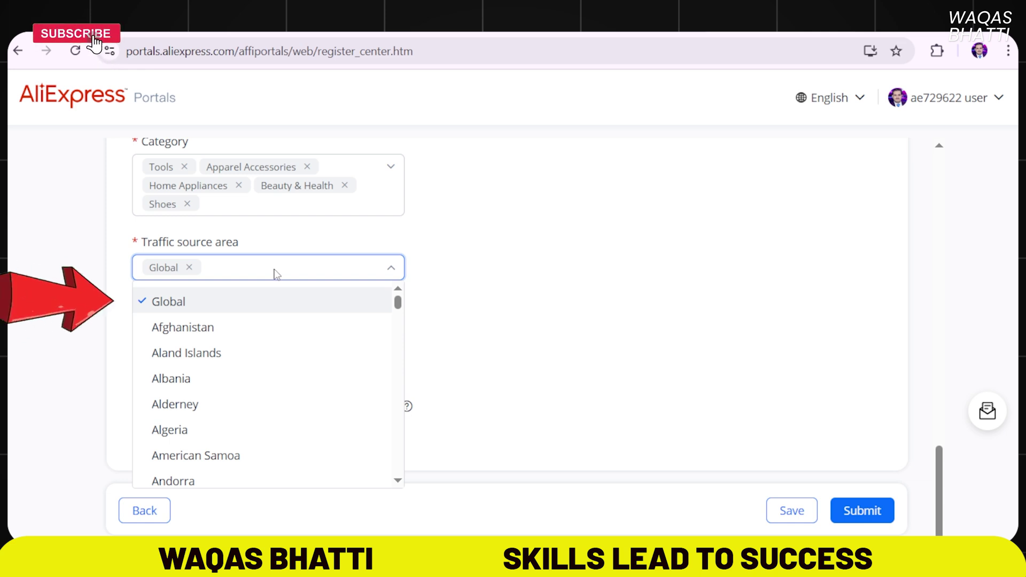
click(247, 266)
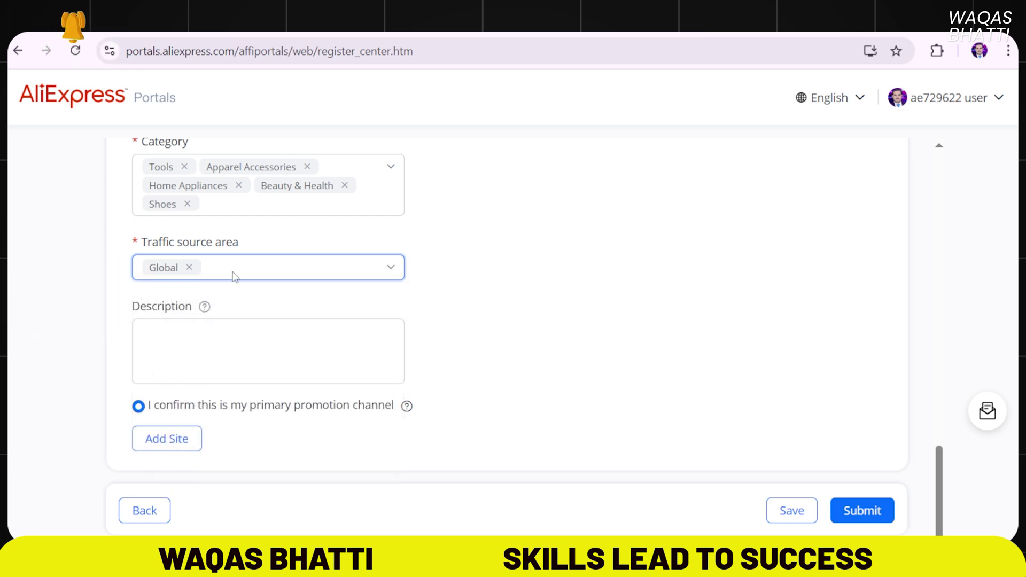
Step: Fill in the site description about recruiting and managing affiliates, tracking performance and handling payouts, and submit the registration
scroll(171, 330, down, 1)
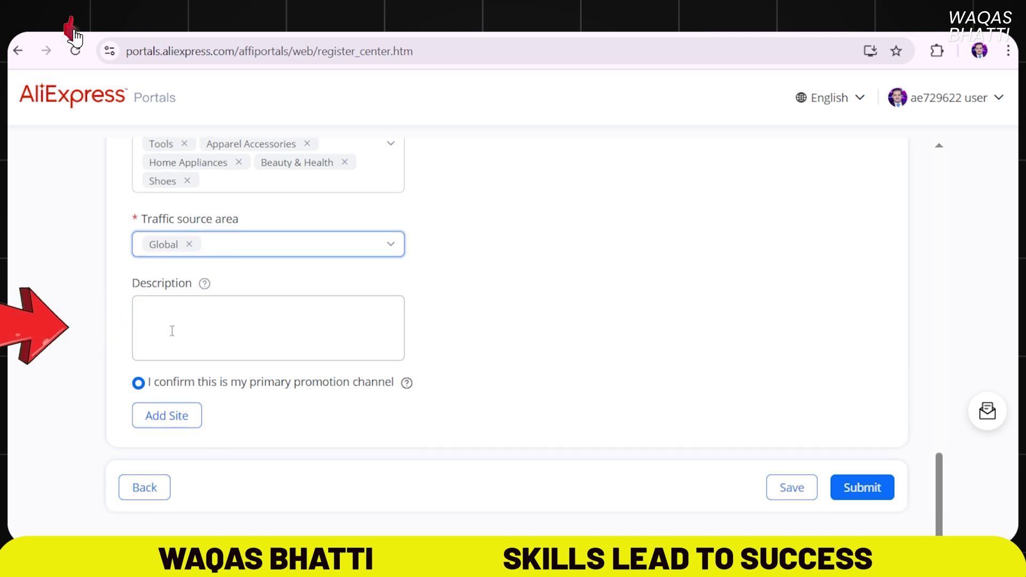
click(212, 321)
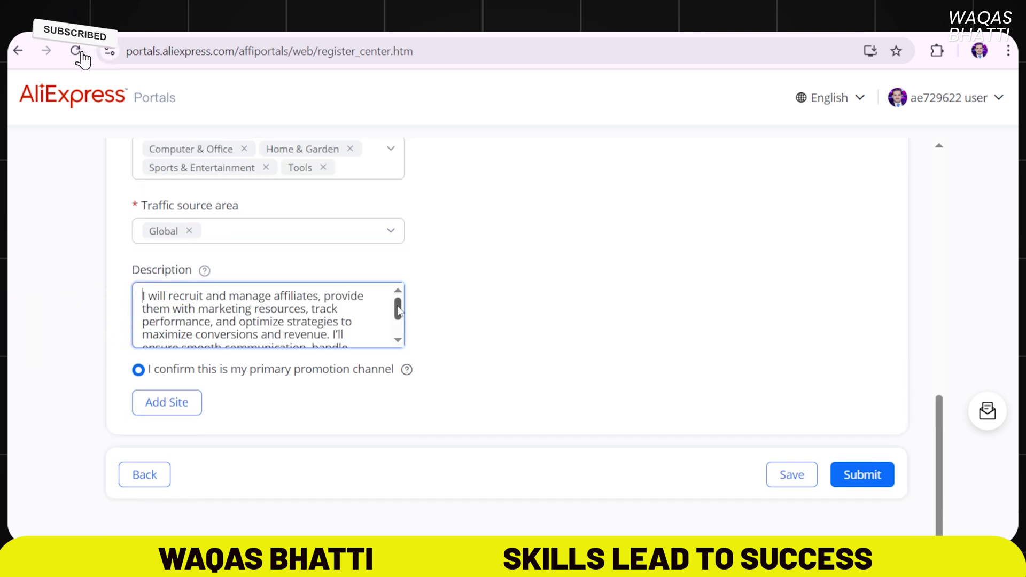
scroll(400, 325, down, 3)
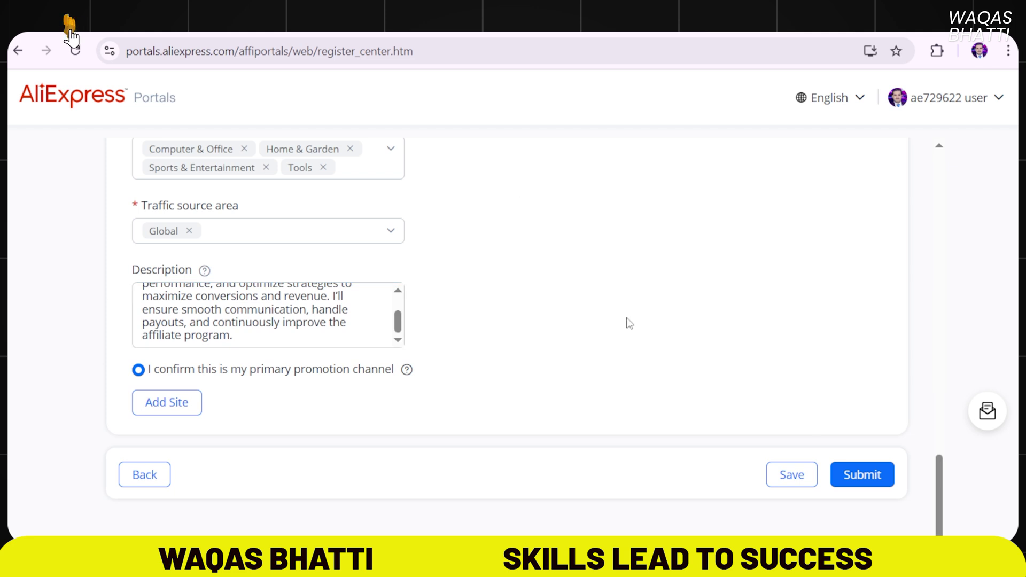
click(857, 478)
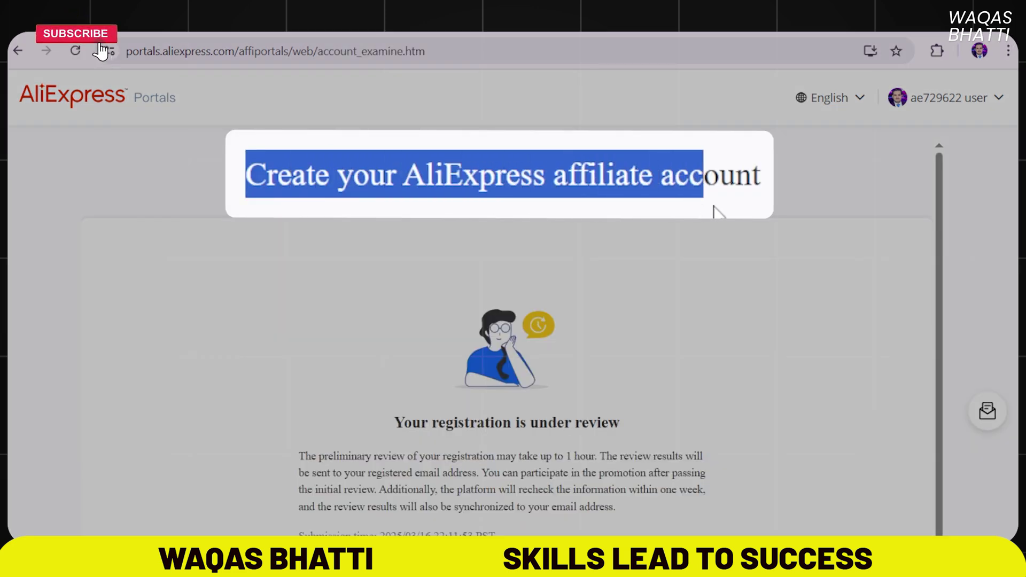
Step: Read the notice about the registration's review process and expected timing
scroll(419, 321, down, 2)
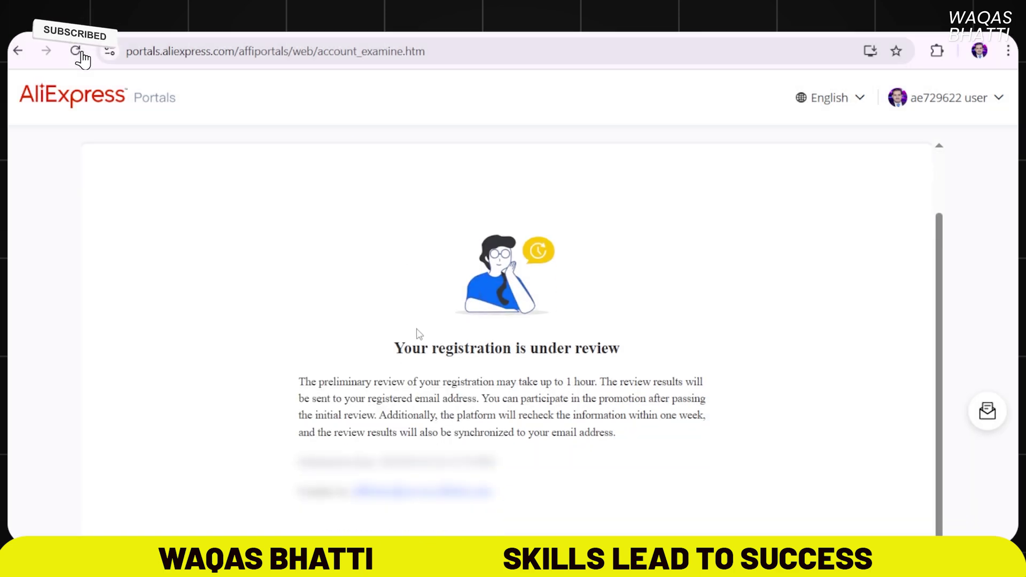
drag(476, 351, 664, 428)
drag(395, 348, 516, 405)
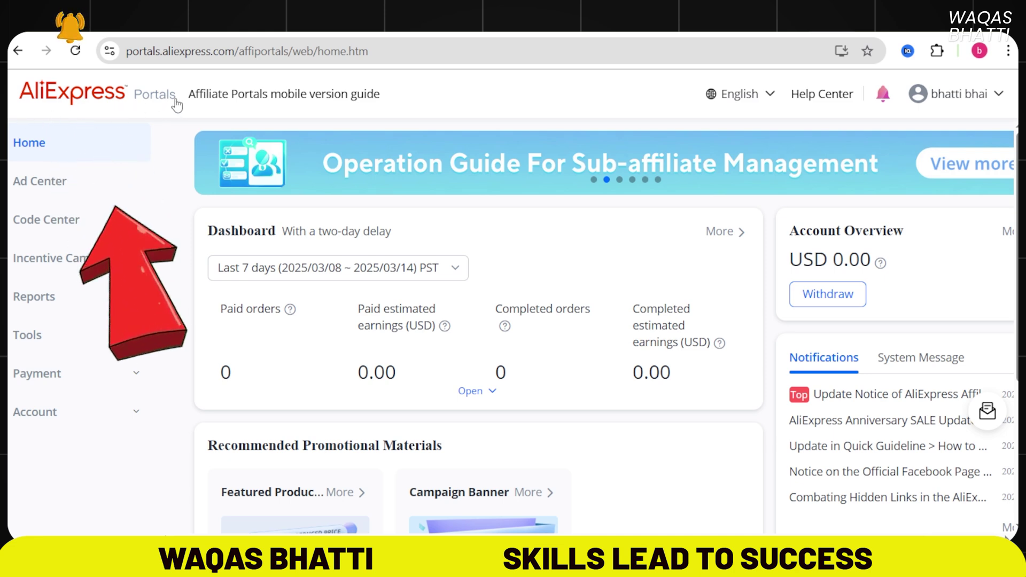
Step: Examine the affiliate home dashboard, including its Paid orders and Paid estimated earnings (USD) metrics
scroll(587, 224, down, 4)
scroll(689, 283, up, 4)
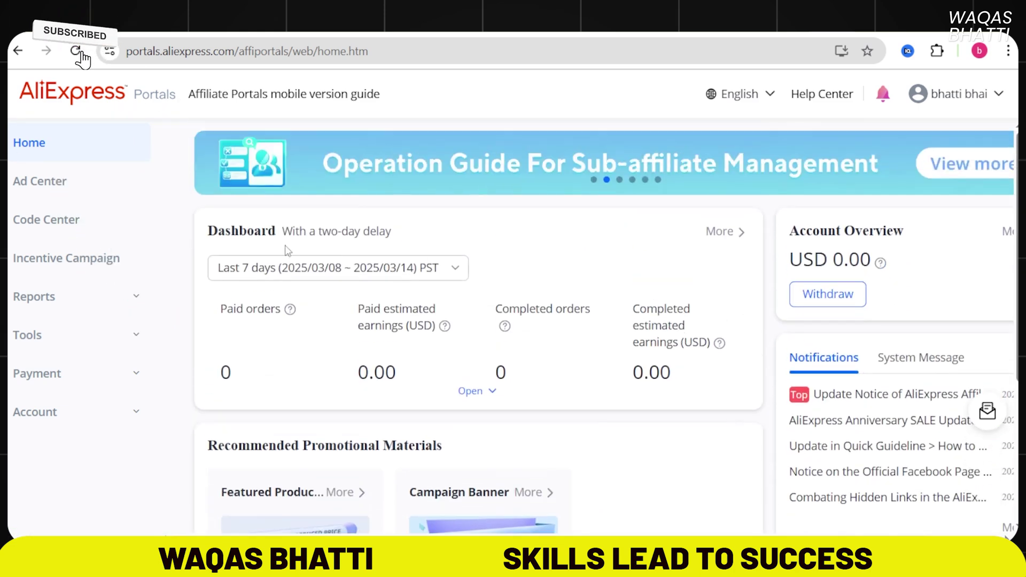
drag(221, 309, 280, 309)
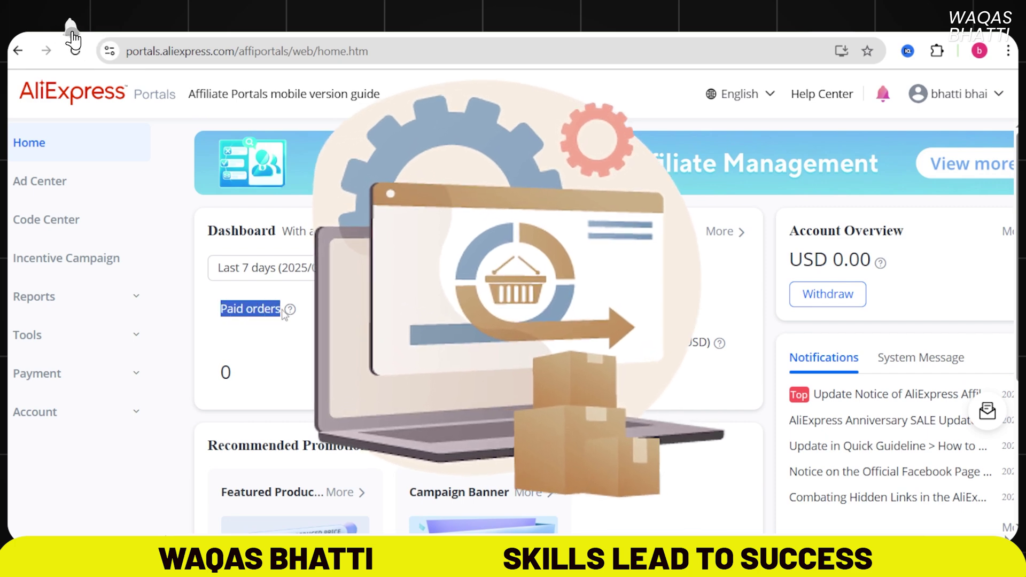
drag(355, 308, 402, 327)
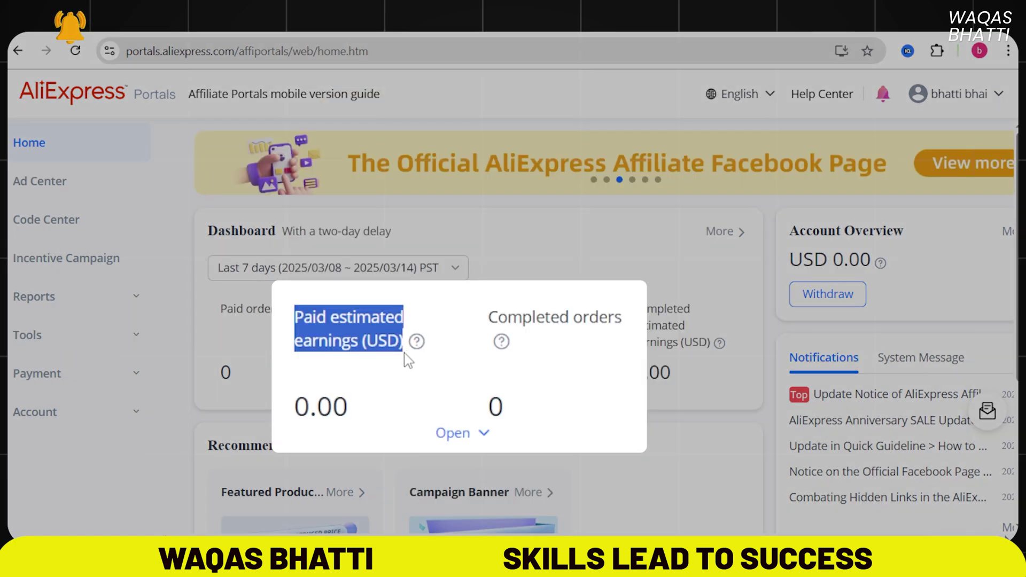
Step: Examine the dashboard's Completed orders and Completed estimated earnings (USD) metrics and the balance in the Account Overview
drag(488, 317, 612, 314)
scroll(632, 203, down, 3)
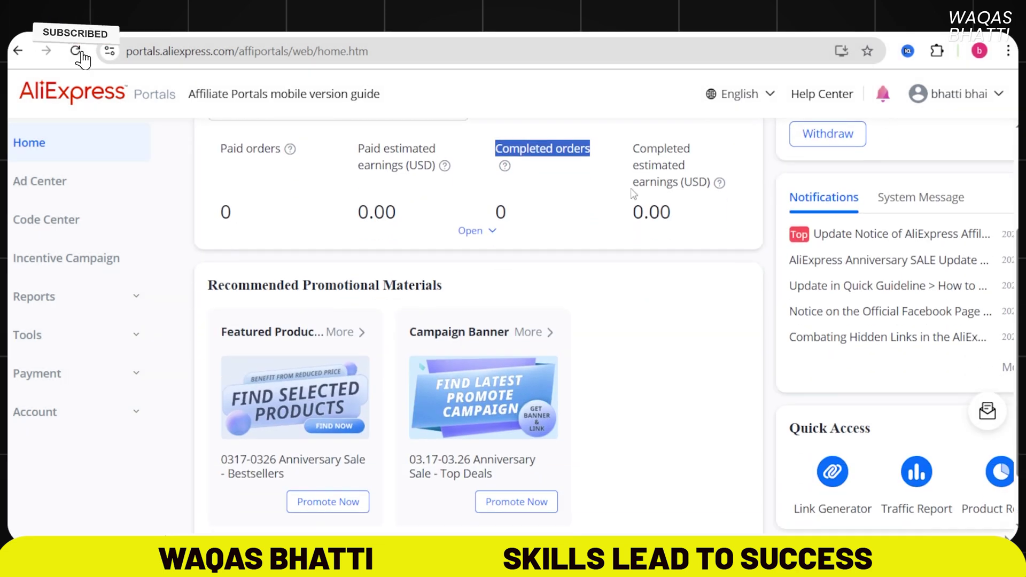
drag(635, 147, 688, 171)
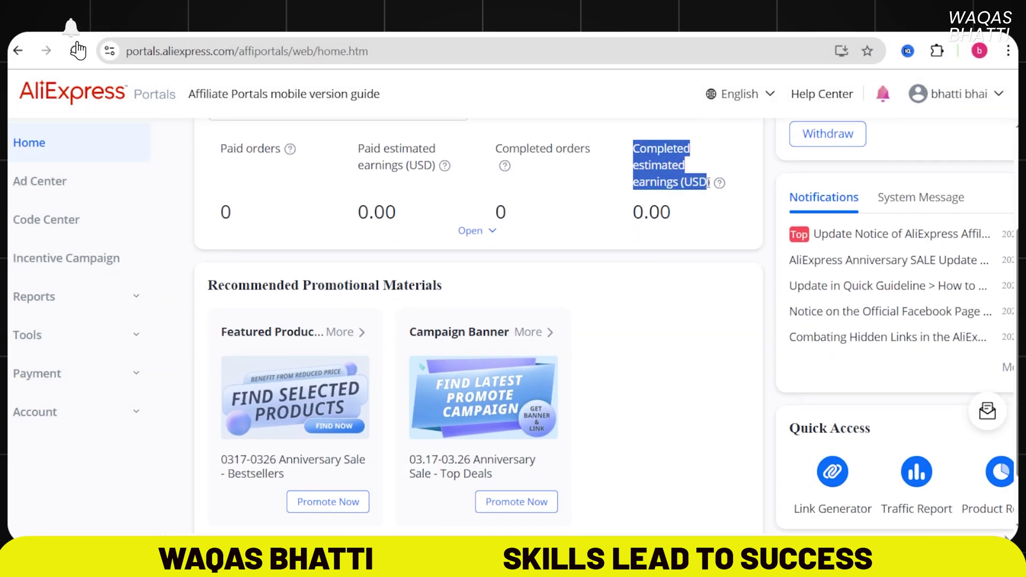
scroll(566, 251, up, 3)
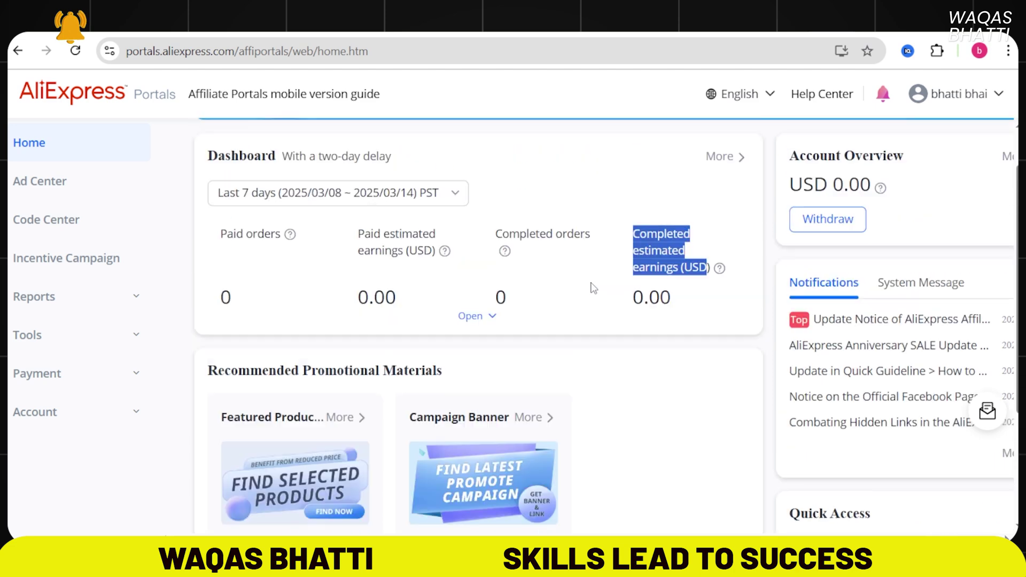
drag(792, 267, 884, 270)
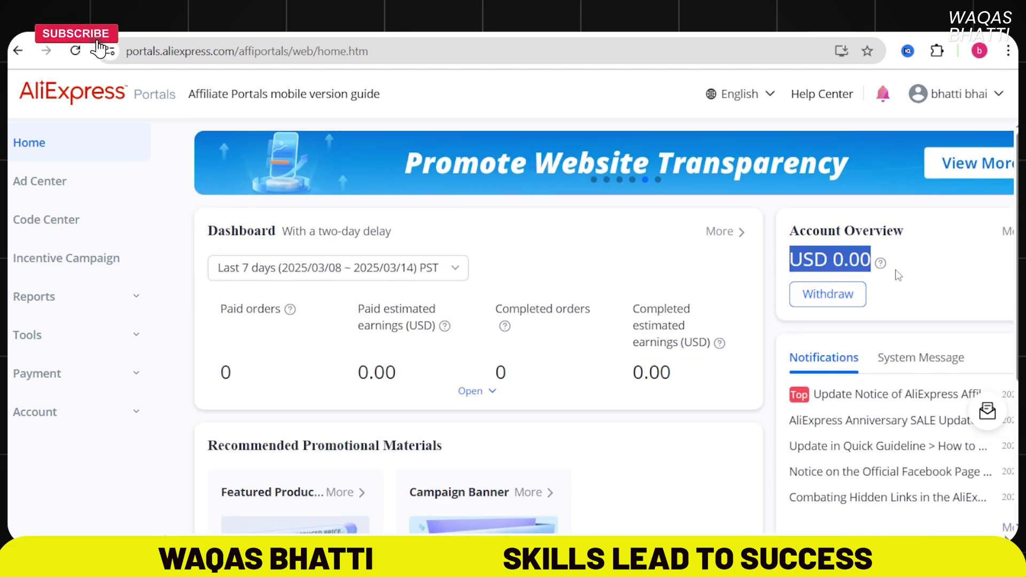
click(926, 259)
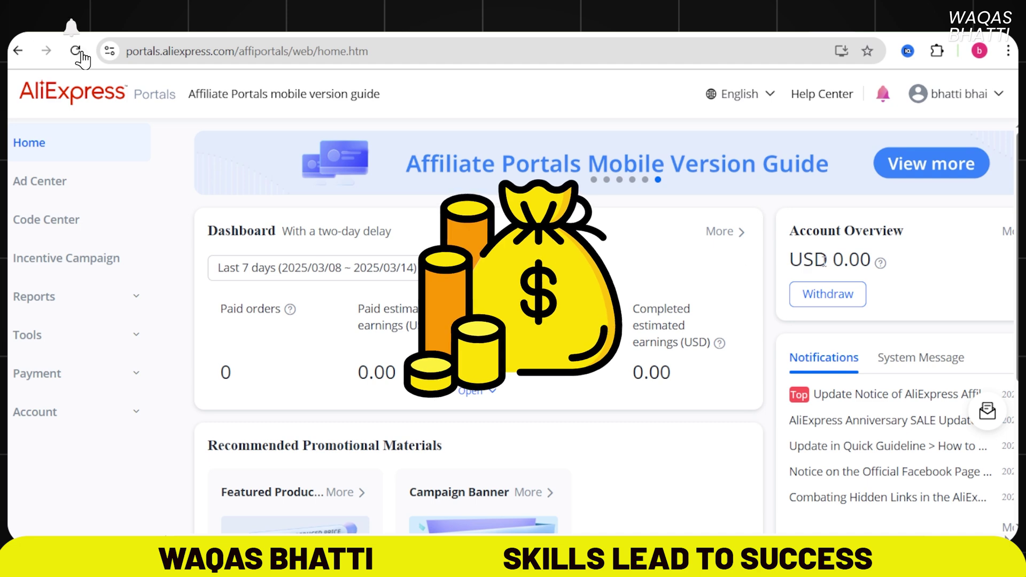
Step: Examine the Recommended Promotional Materials, including the Anniversary Sale - Bestsellers and Anniversary Sale - Top Deals offers
scroll(695, 278, down, 4)
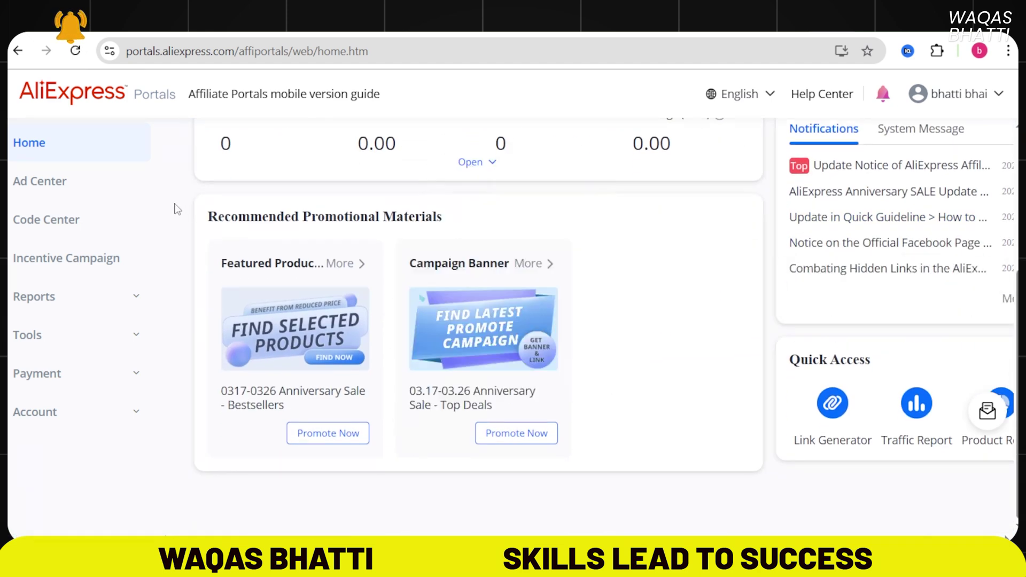
drag(463, 221, 190, 220)
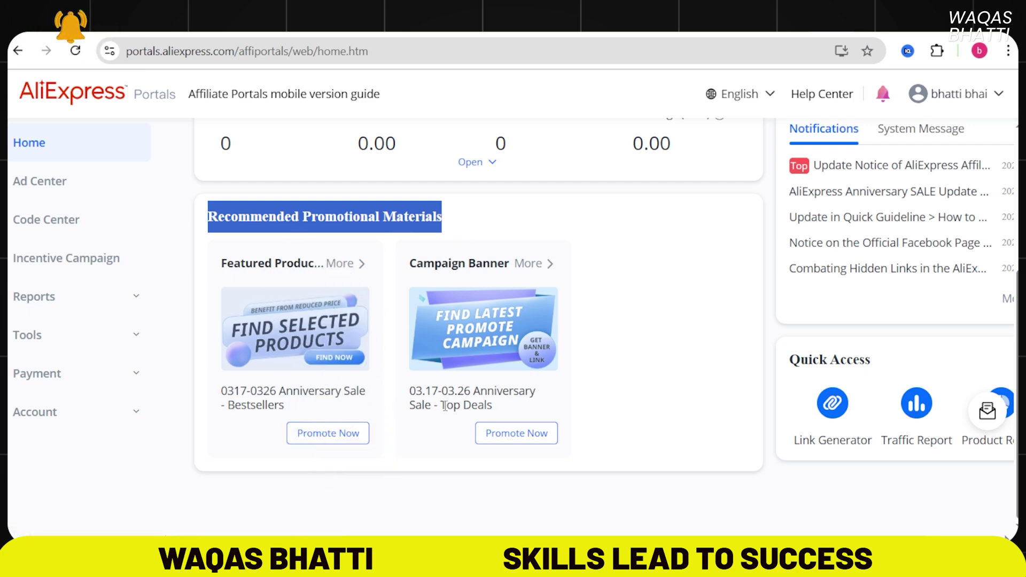
drag(280, 394, 308, 403)
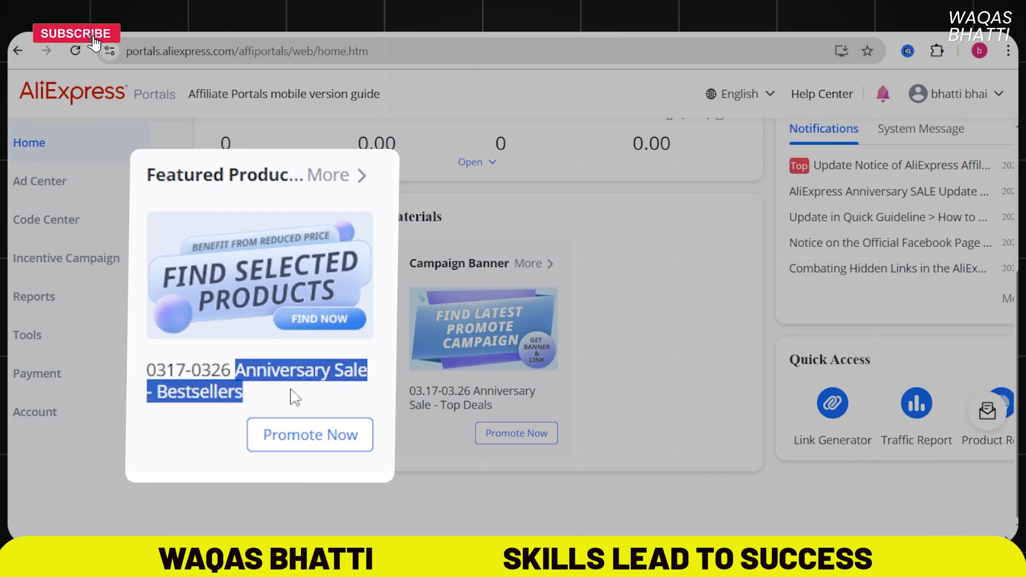
drag(534, 369, 569, 403)
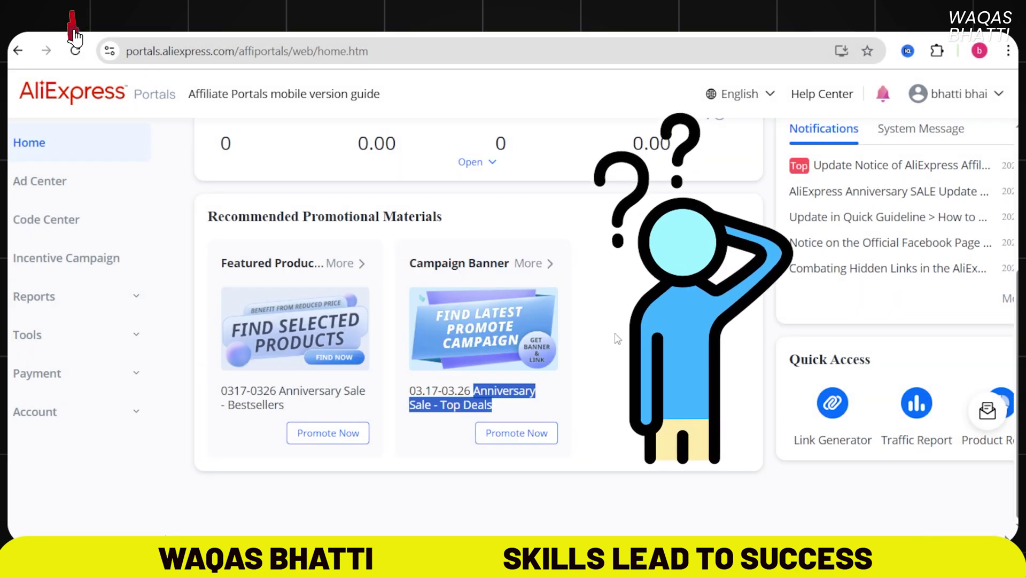
click(267, 314)
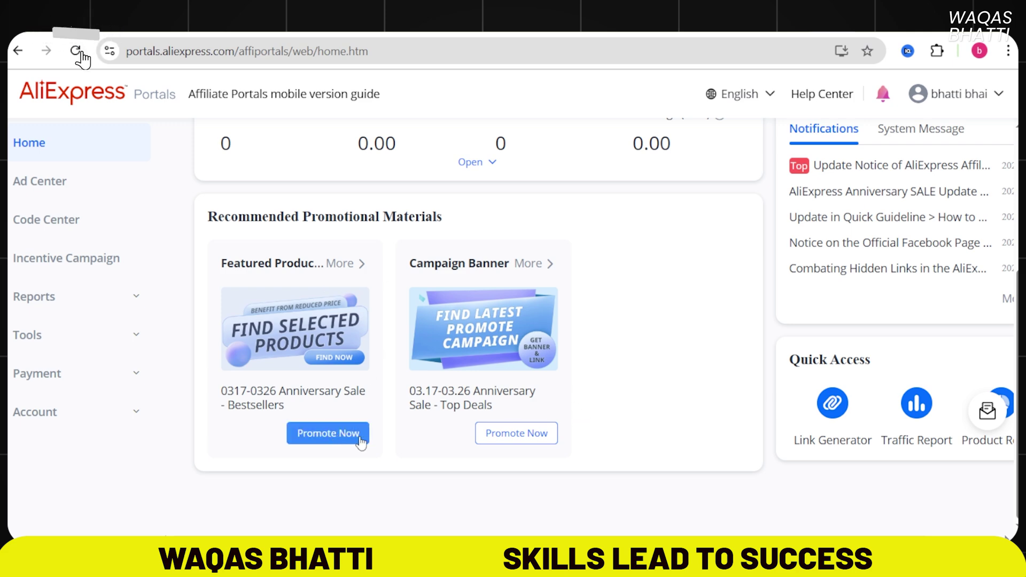
Step: Open the promotion page for Anniversary Sale - Bestsellers and browse the Hot Deals products with their prices and commissions
click(331, 447)
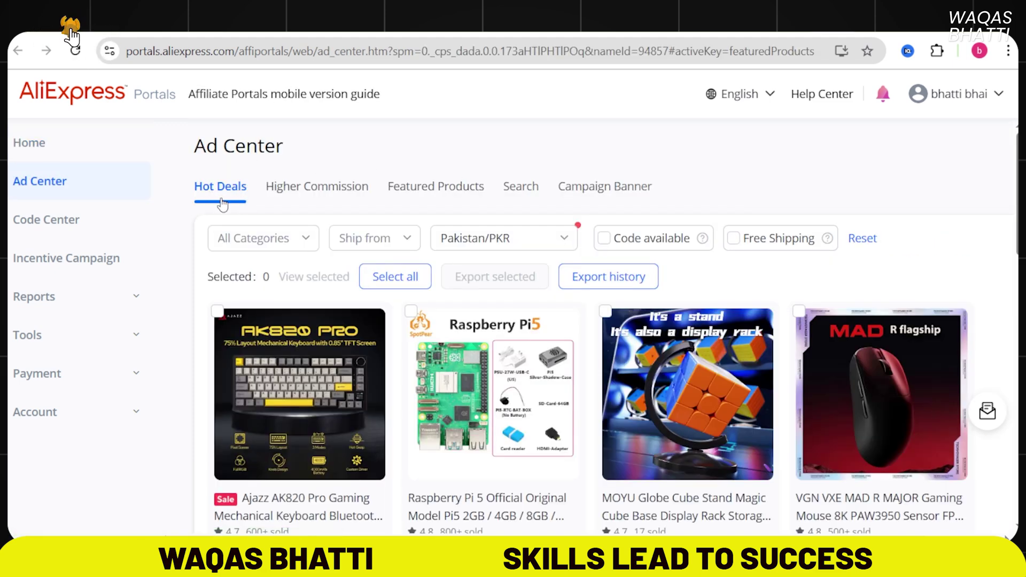
scroll(384, 376, down, 6)
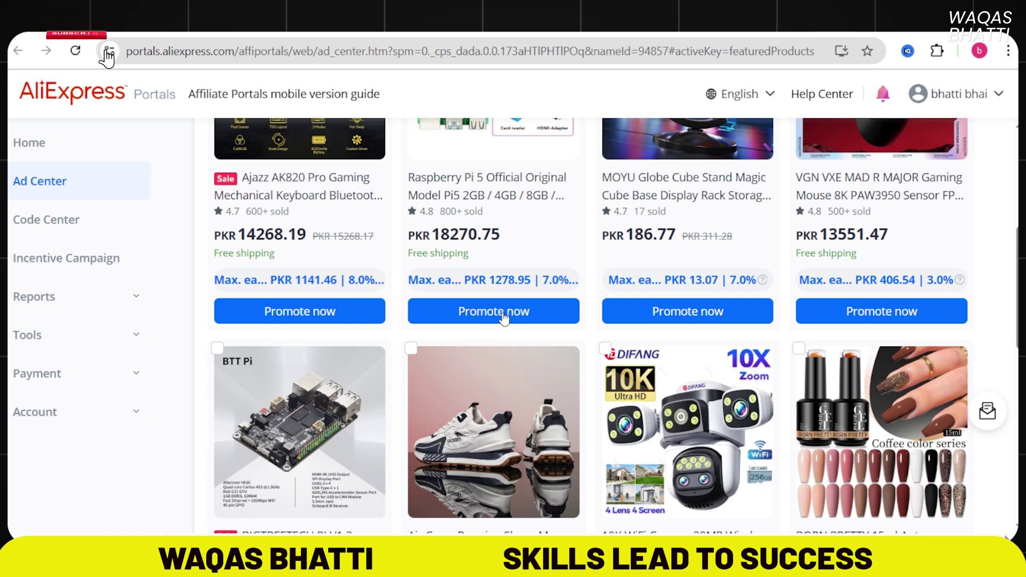
mouse_move(516, 284)
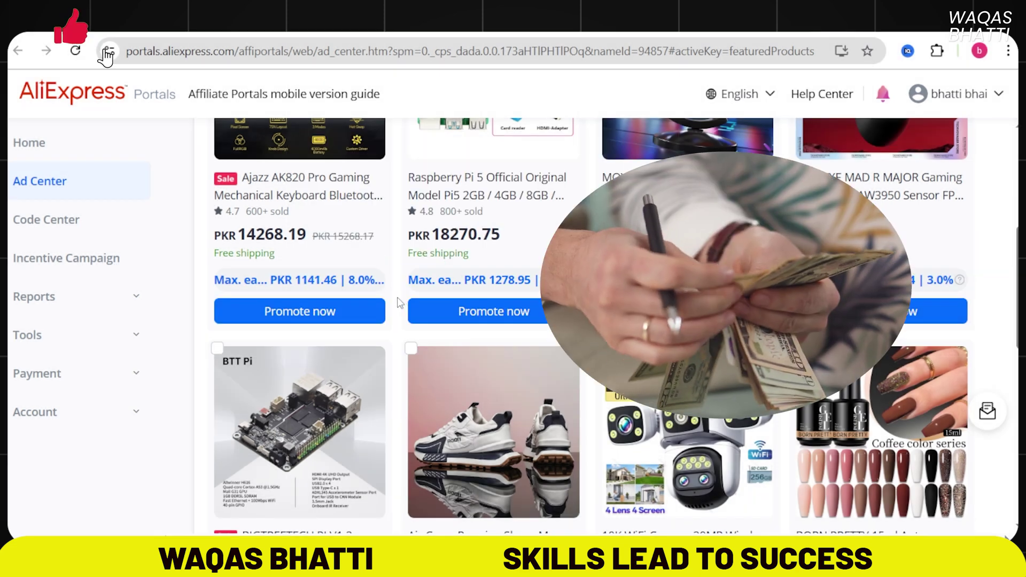
scroll(398, 303, up, 4)
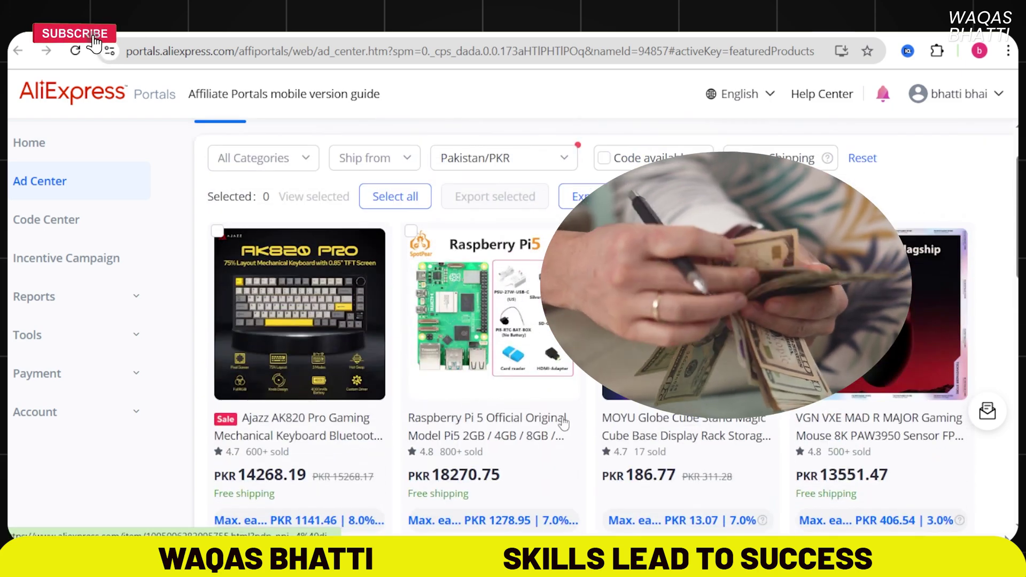
scroll(563, 423, down, 5)
scroll(535, 374, up, 4)
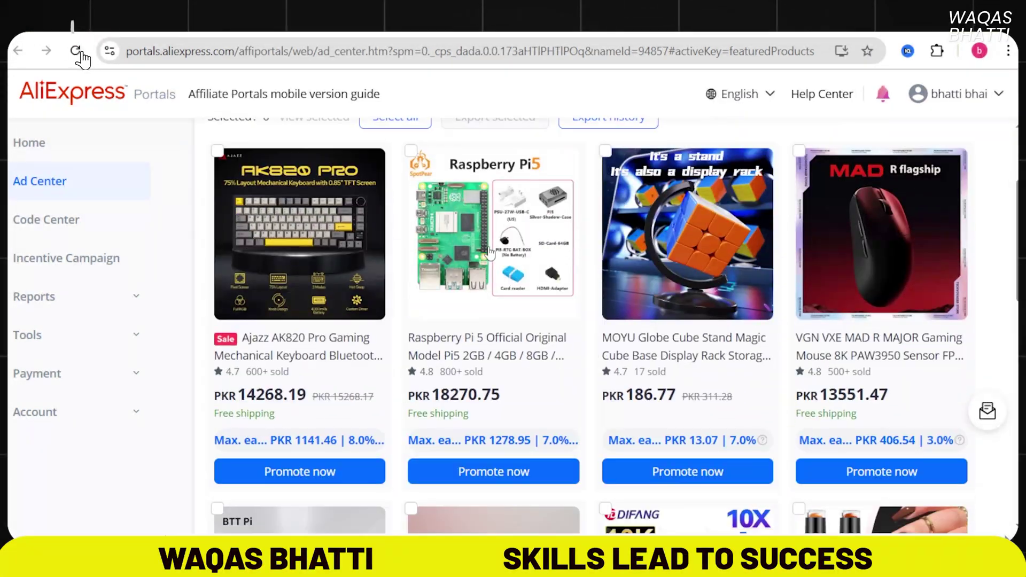
scroll(490, 253, down, 3)
scroll(490, 253, down, 7)
scroll(488, 252, up, 12)
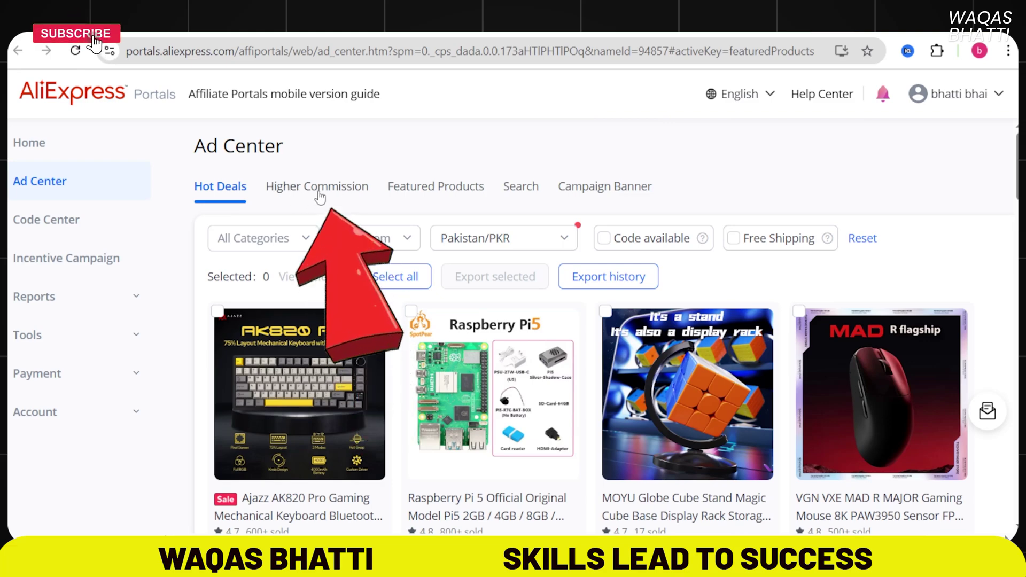
Step: Show the Higher Commission products and examine the estimated direct and indirect linking commissions of the listed items
click(320, 197)
scroll(323, 312, down, 5)
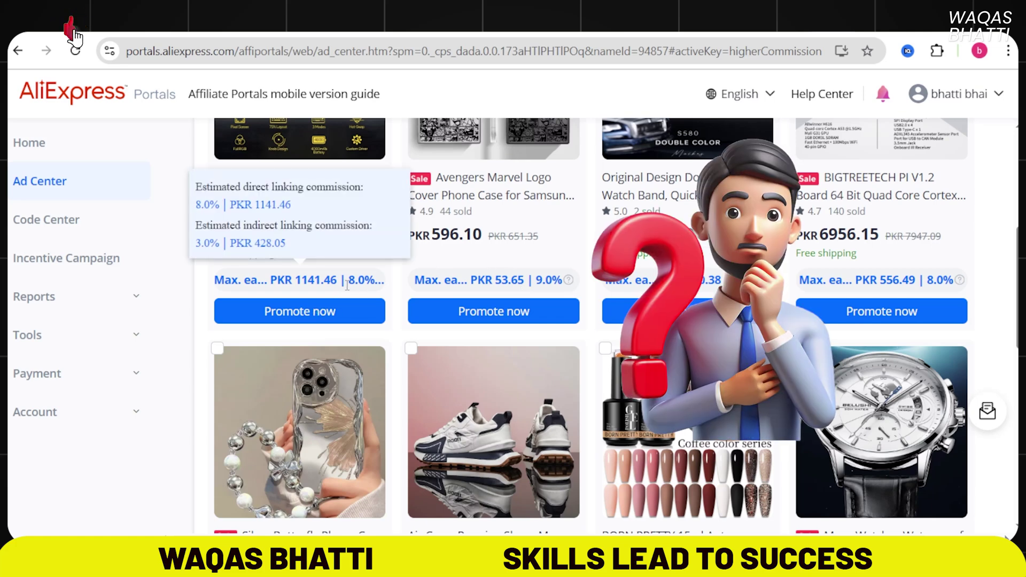
mouse_move(465, 285)
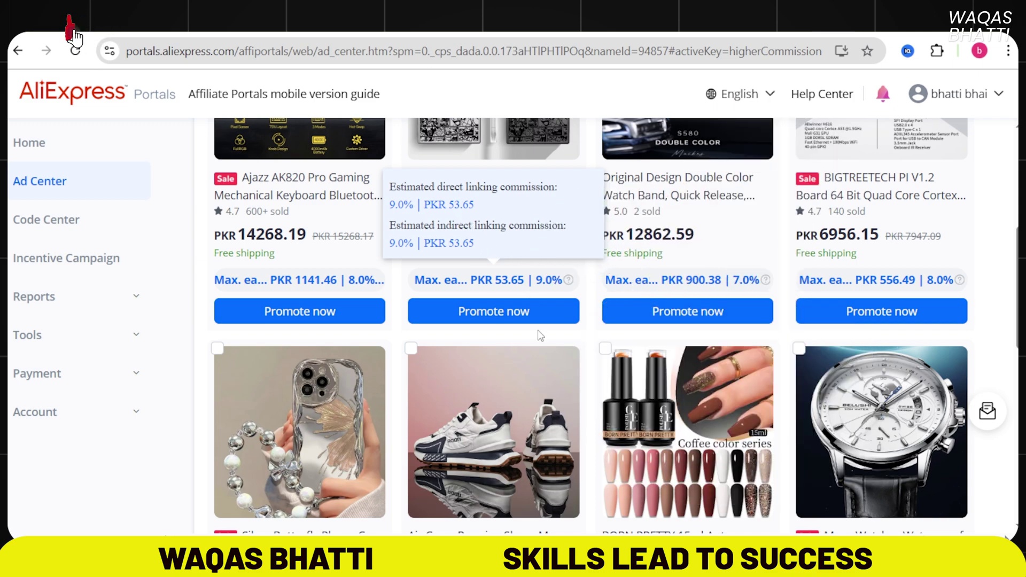
scroll(540, 335, down, 8)
scroll(537, 339, up, 5)
scroll(537, 339, up, 5)
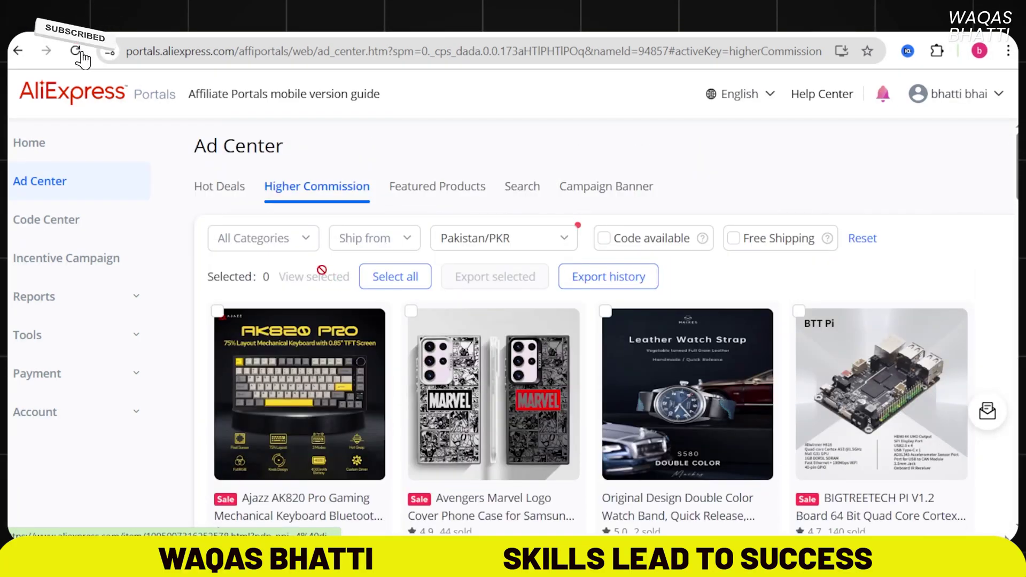
Step: Browse the product category options for filtering the Higher Commission list
click(306, 241)
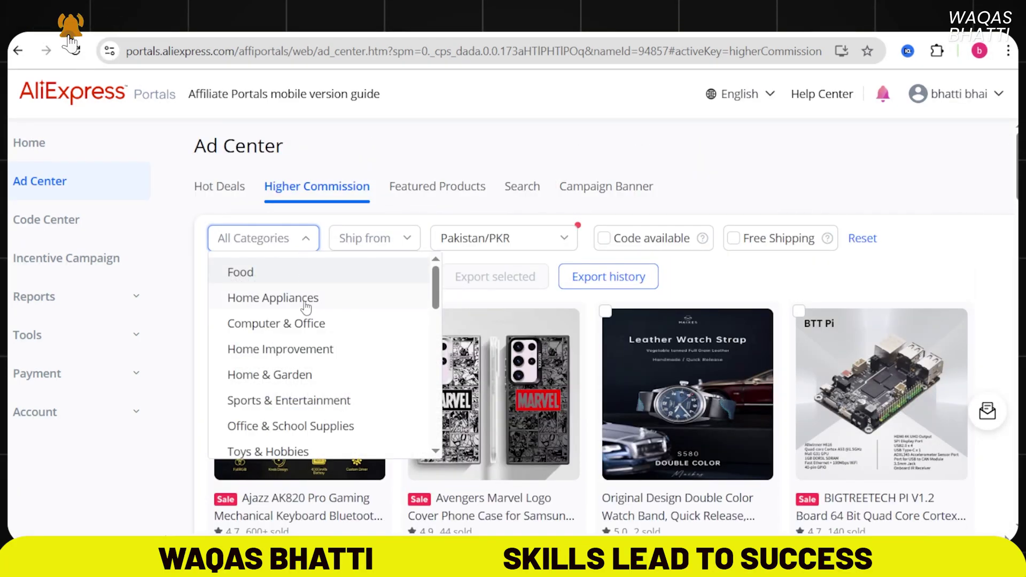
scroll(334, 306, down, 10)
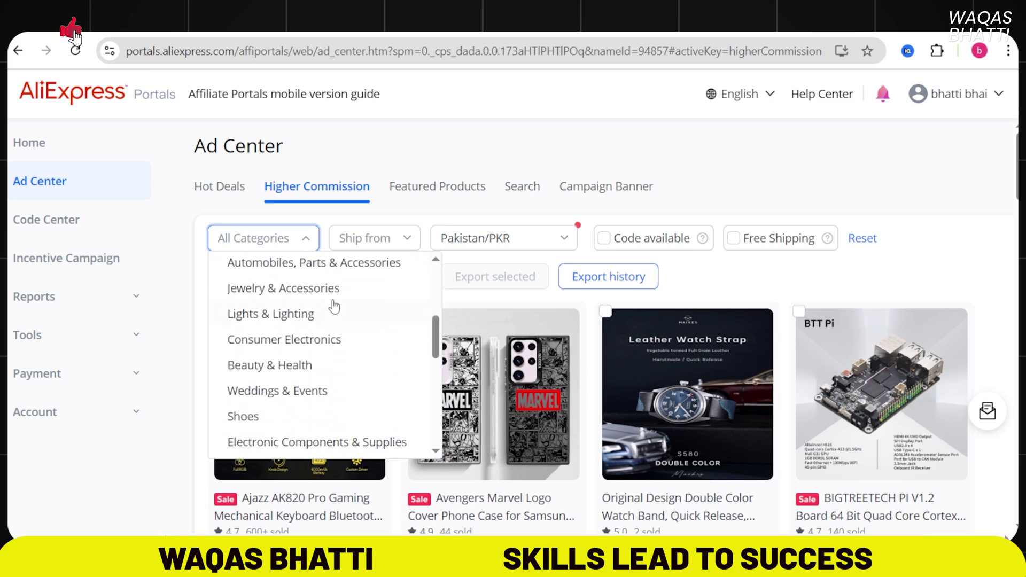
scroll(334, 306, down, 3)
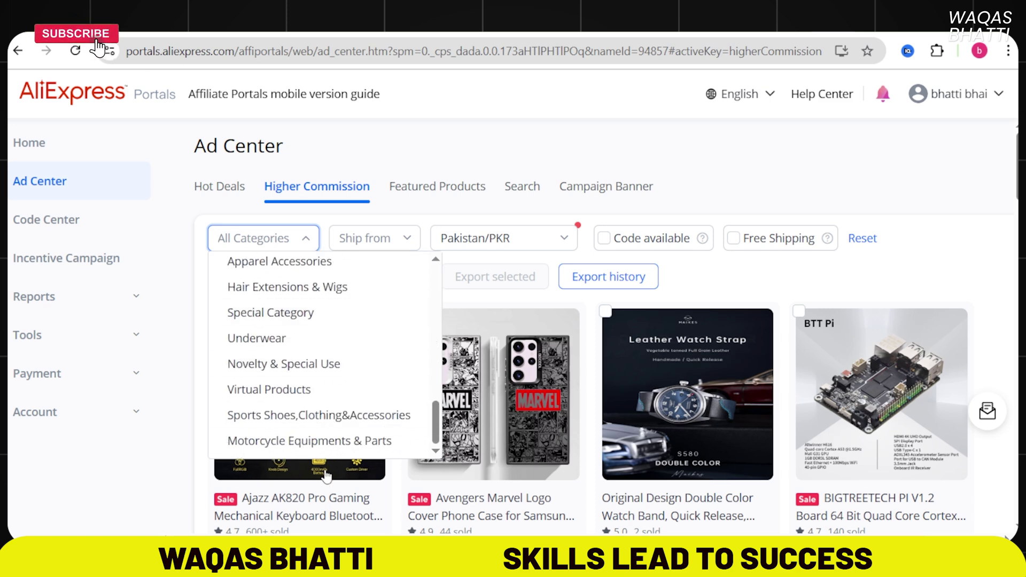
scroll(307, 374, up, 6)
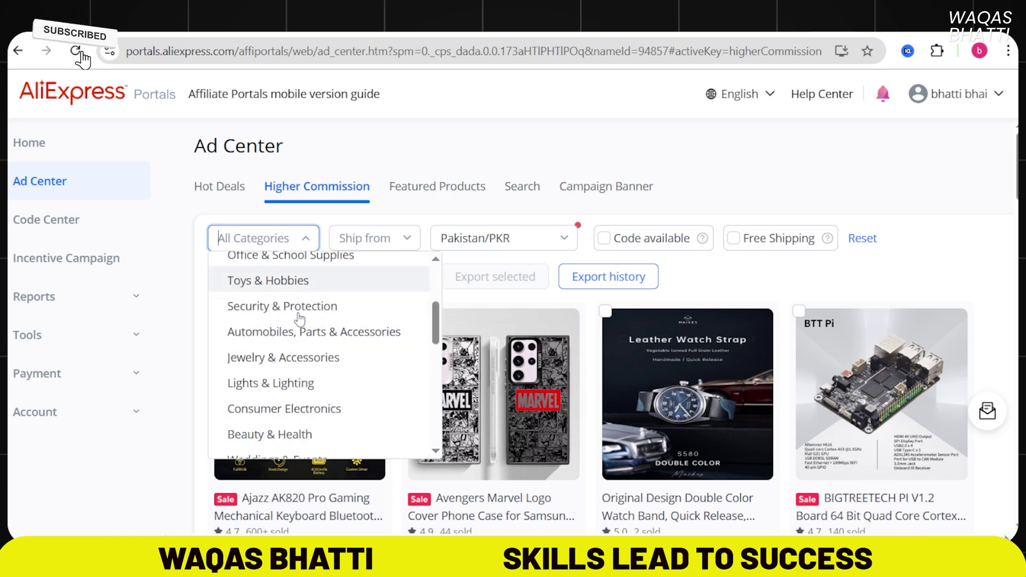
Step: Browse the Ship from options for filtering the Higher Commission list
click(397, 241)
click(397, 241)
scroll(427, 325, down, 15)
scroll(398, 376, up, 15)
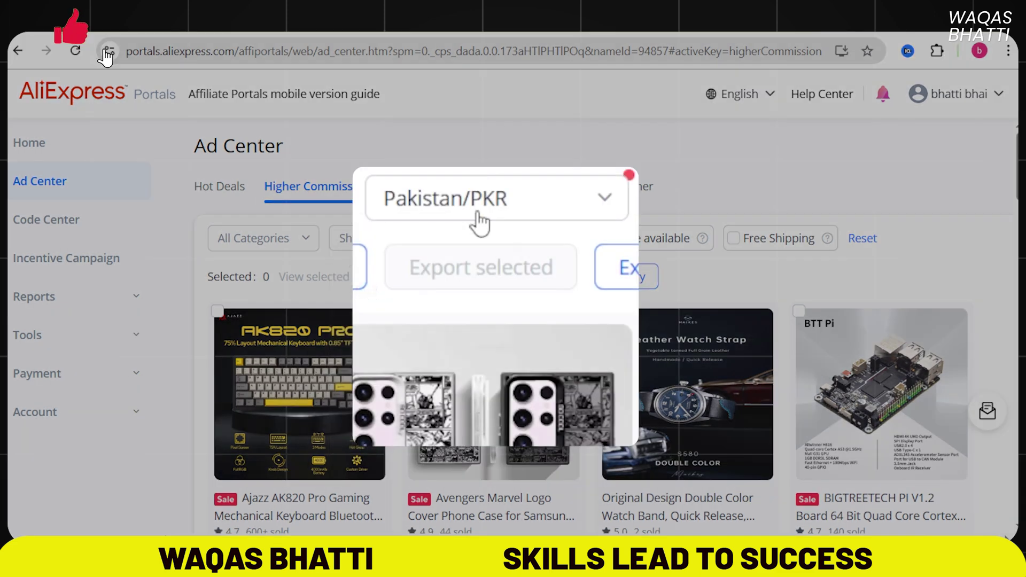
Step: Examine the Ship to country and currency filter and browse its list of destination countries
click(601, 206)
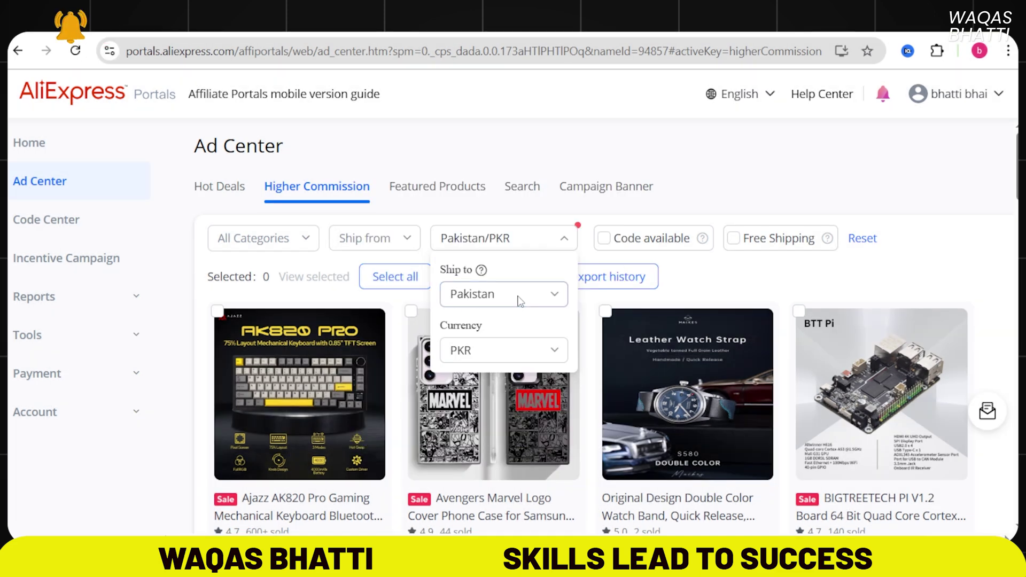
click(520, 301)
scroll(502, 393, down, 8)
scroll(502, 392, down, 3)
scroll(500, 390, up, 8)
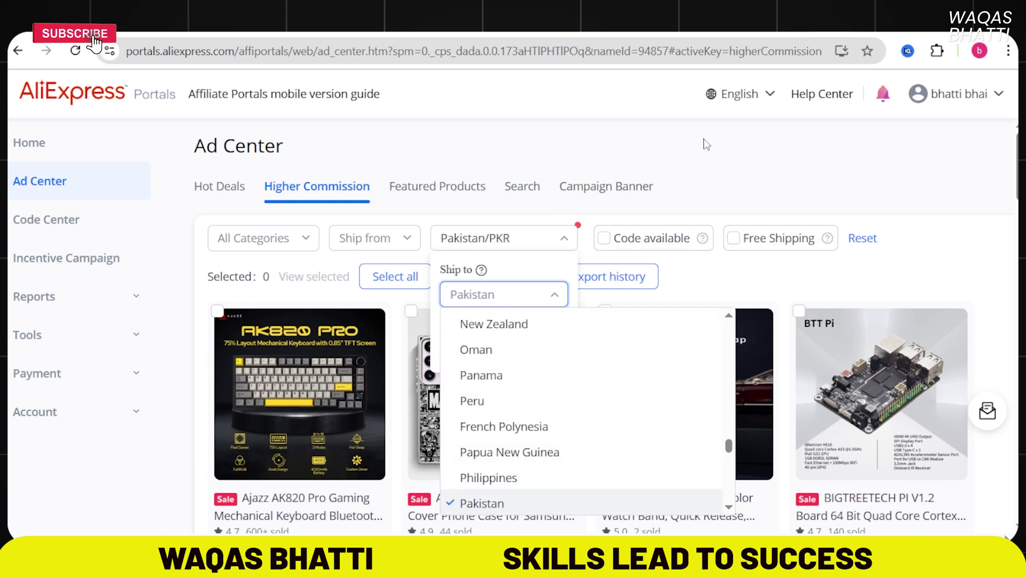
click(704, 145)
click(507, 243)
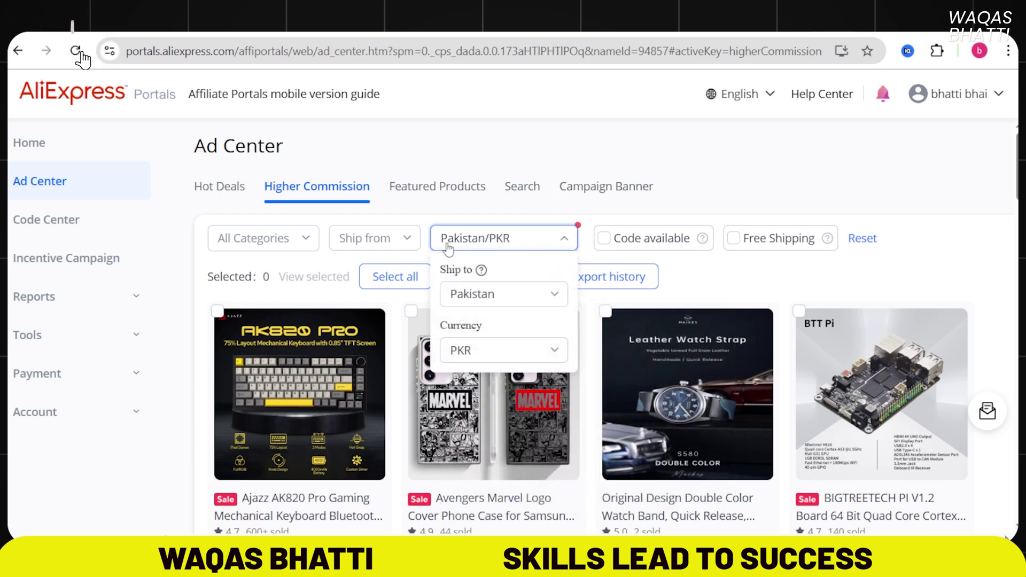
click(541, 297)
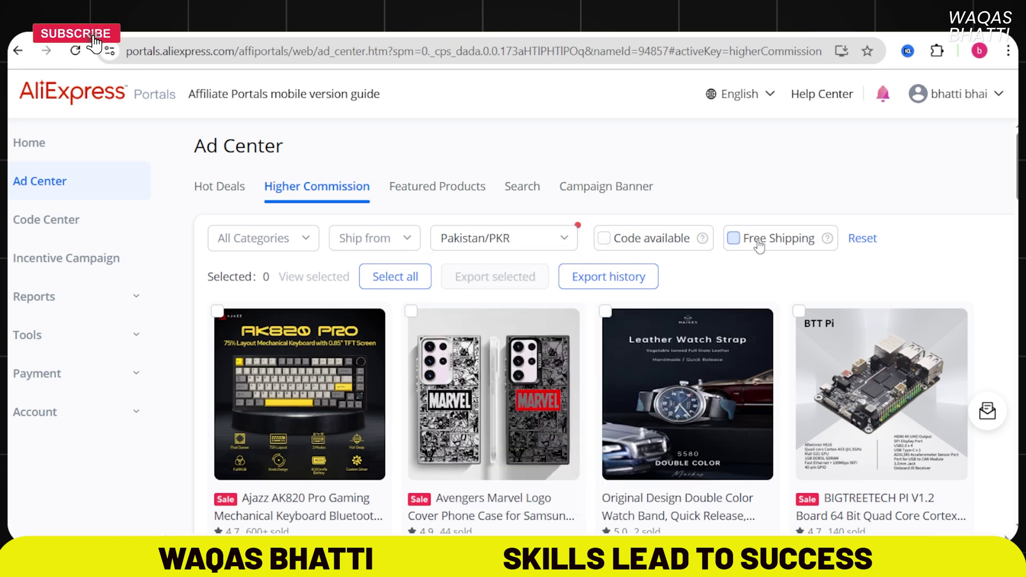
Step: Open the promo items for the Avengers Marvel Logo phone case and review its promo material, link and pictures
scroll(483, 273, down, 5)
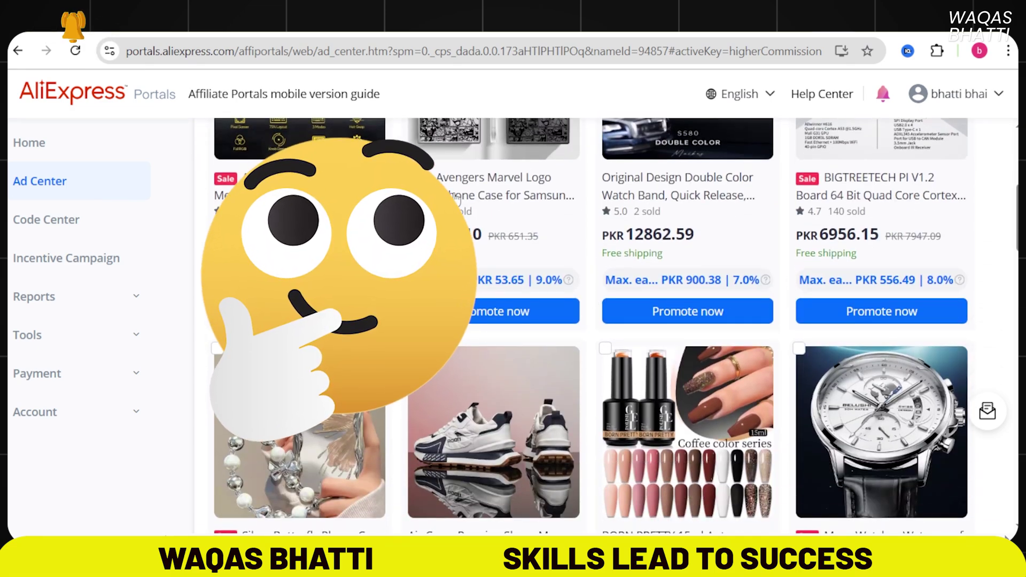
scroll(526, 336, up, 3)
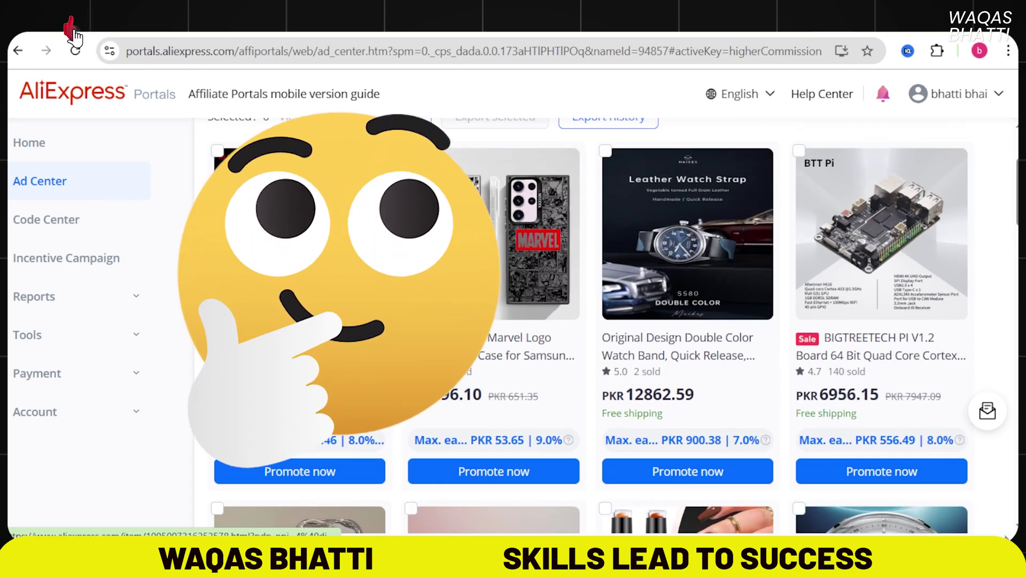
scroll(470, 321, down, 3)
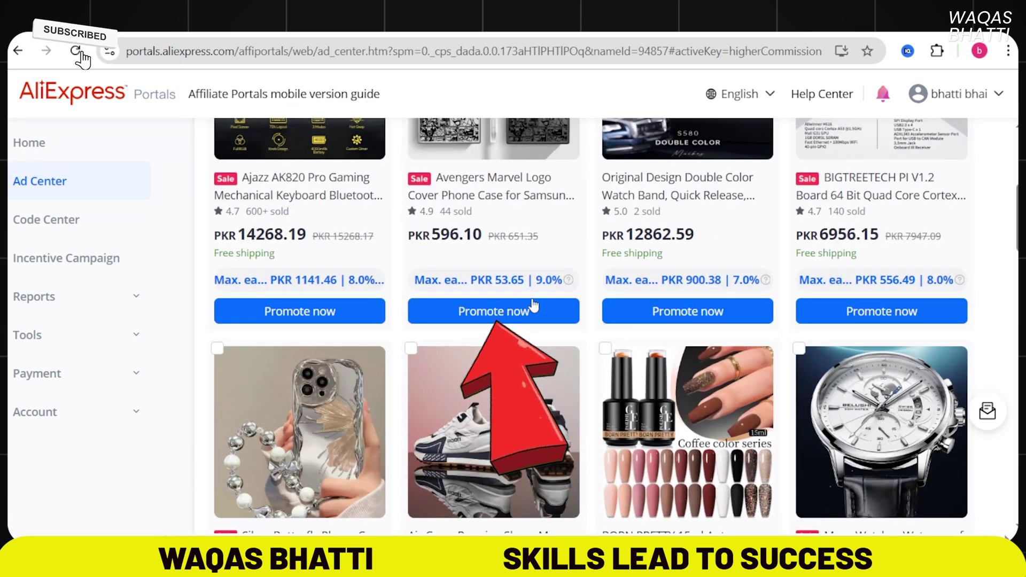
mouse_move(553, 293)
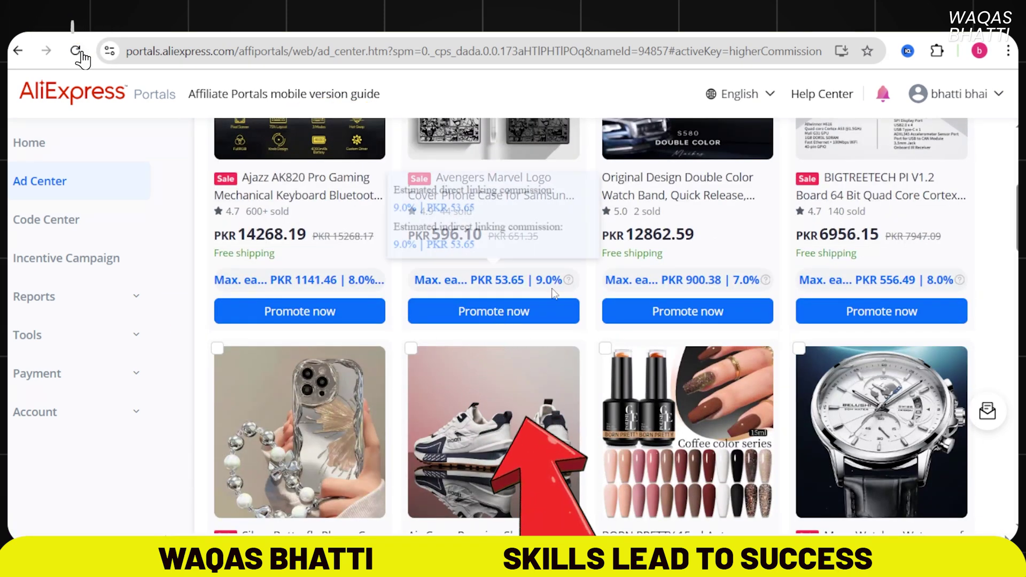
click(491, 314)
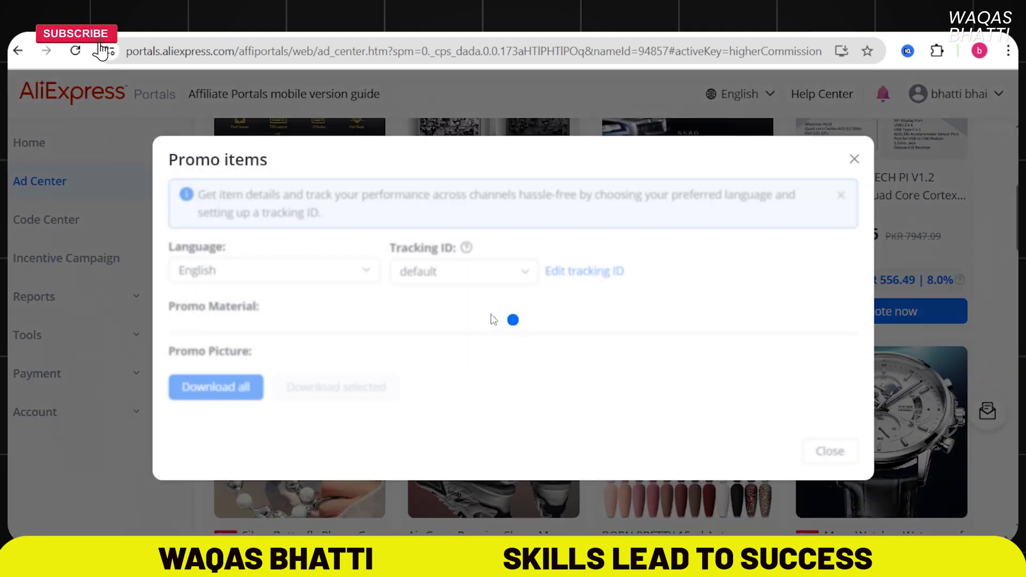
scroll(298, 244, down, 3)
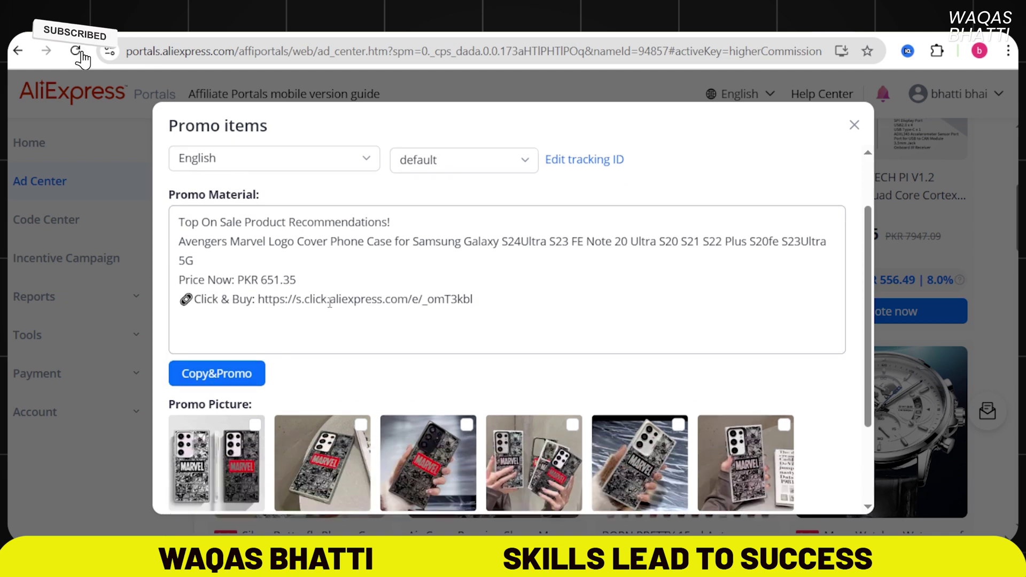
scroll(579, 224, up, 3)
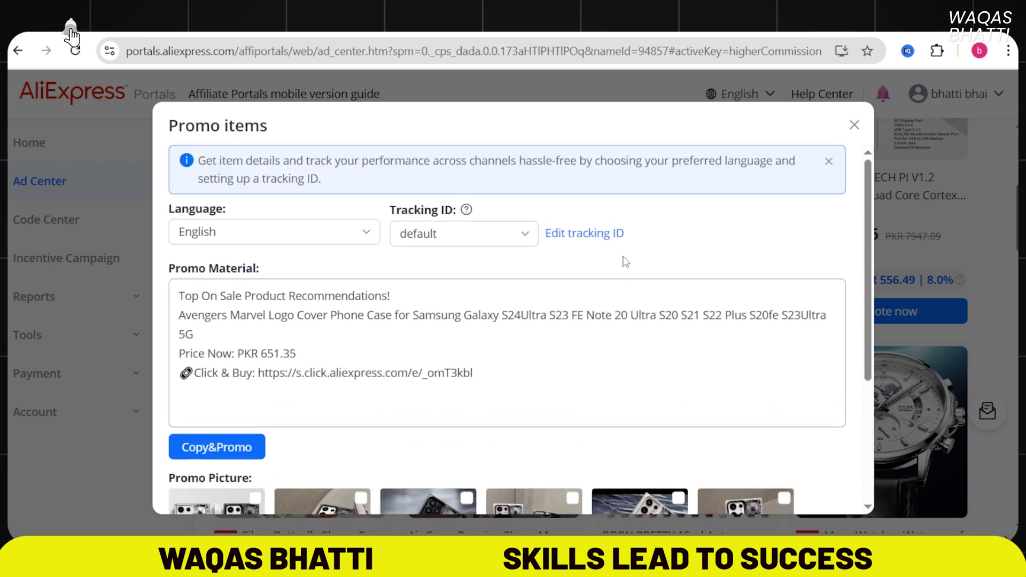
Step: Copy the promo material with the affiliate link for the Avengers Marvel Logo phone case and download all its promo pictures
drag(513, 379, 170, 284)
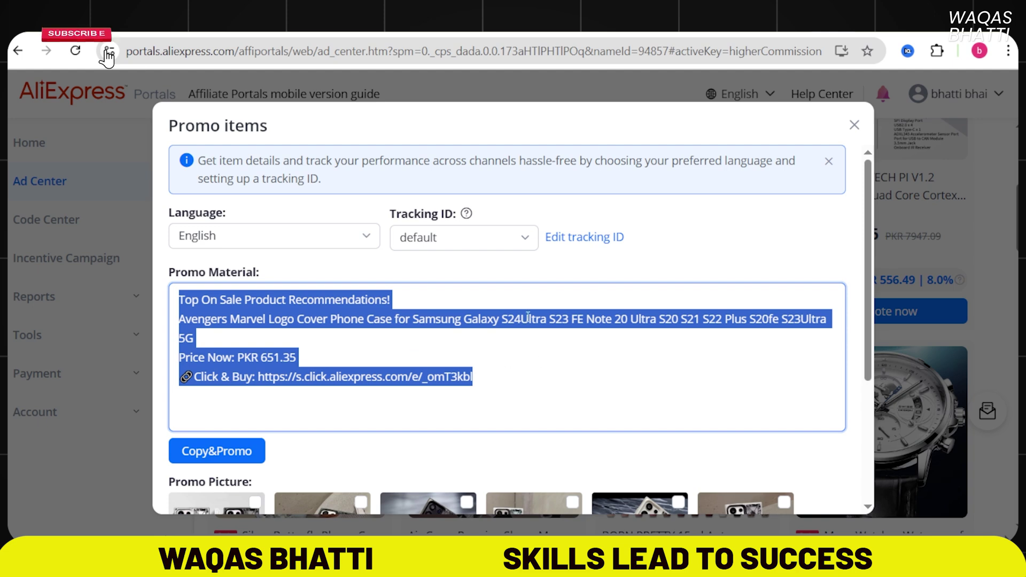
scroll(576, 334, down, 2)
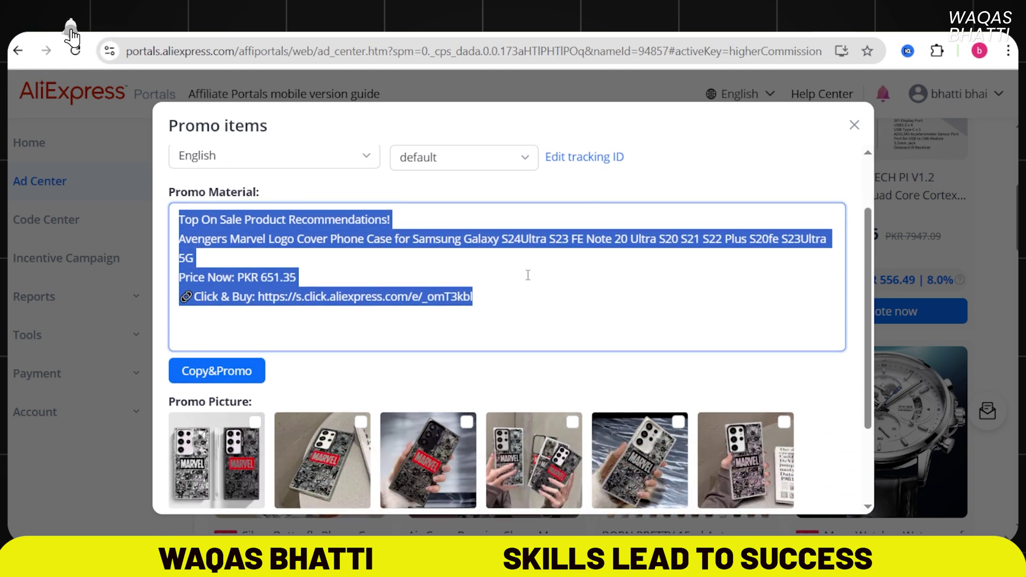
scroll(536, 280, down, 3)
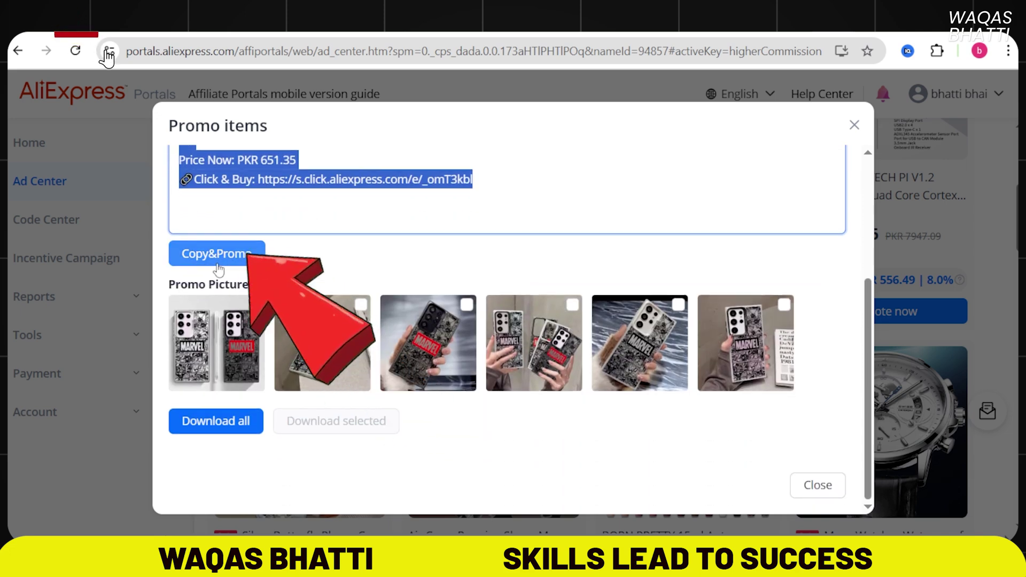
click(231, 260)
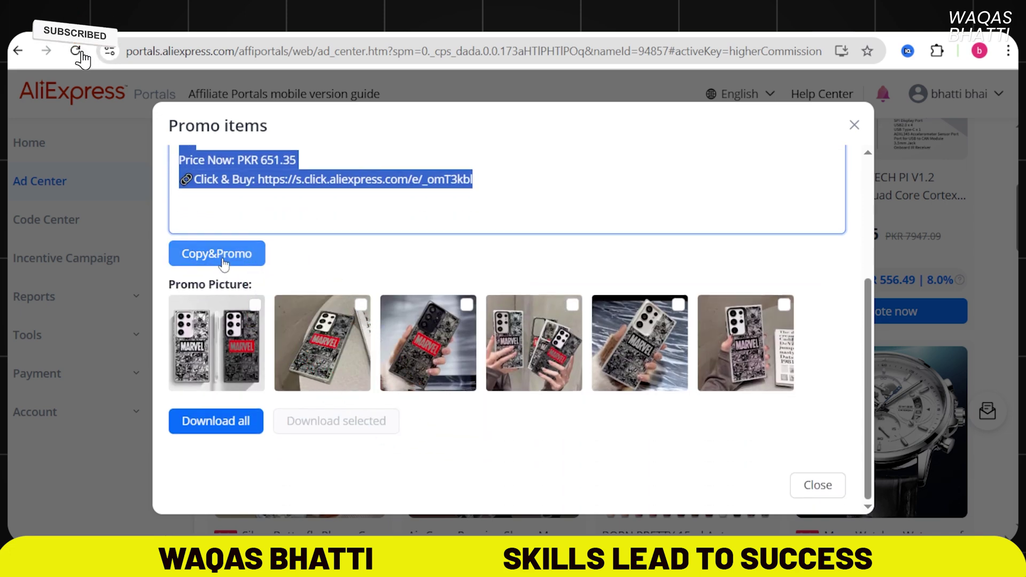
scroll(206, 400, down, 2)
click(214, 336)
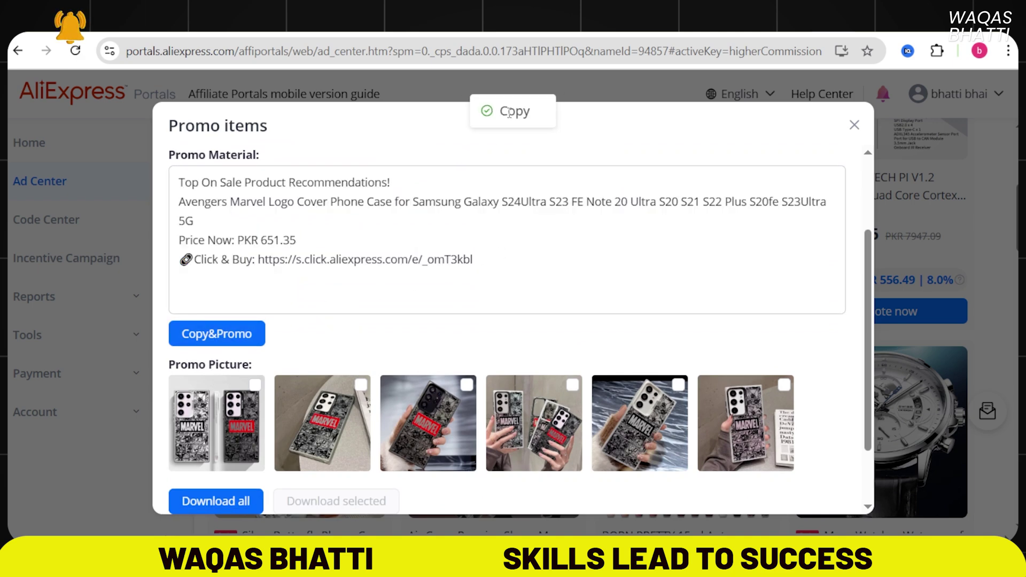
scroll(509, 225, down, 2)
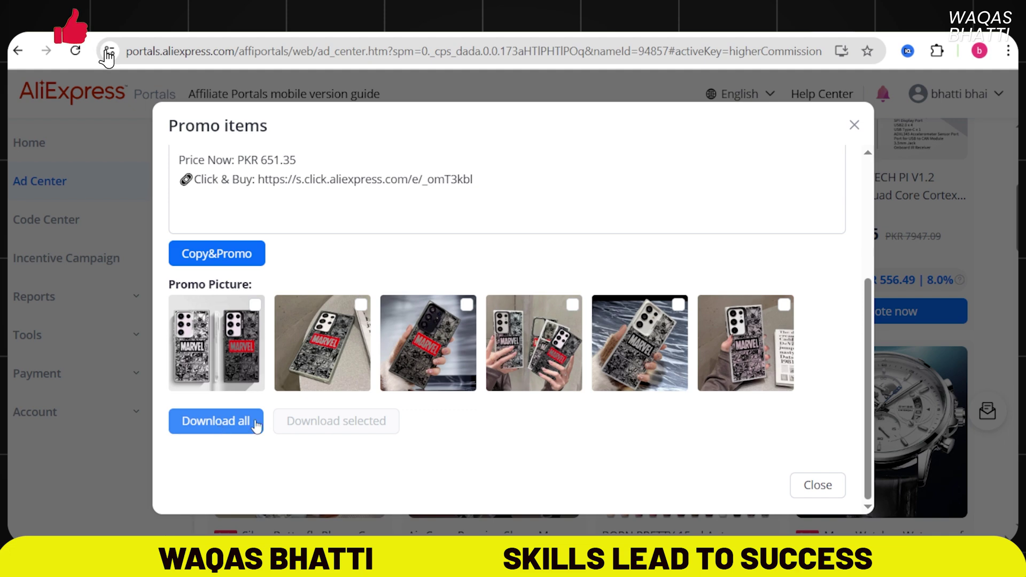
click(215, 421)
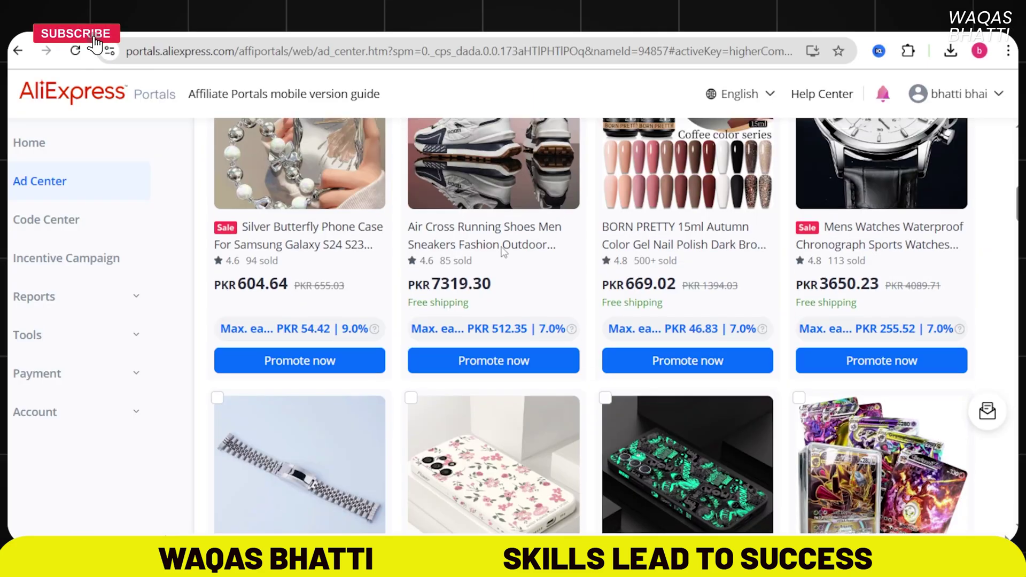
scroll(502, 251, up, 4)
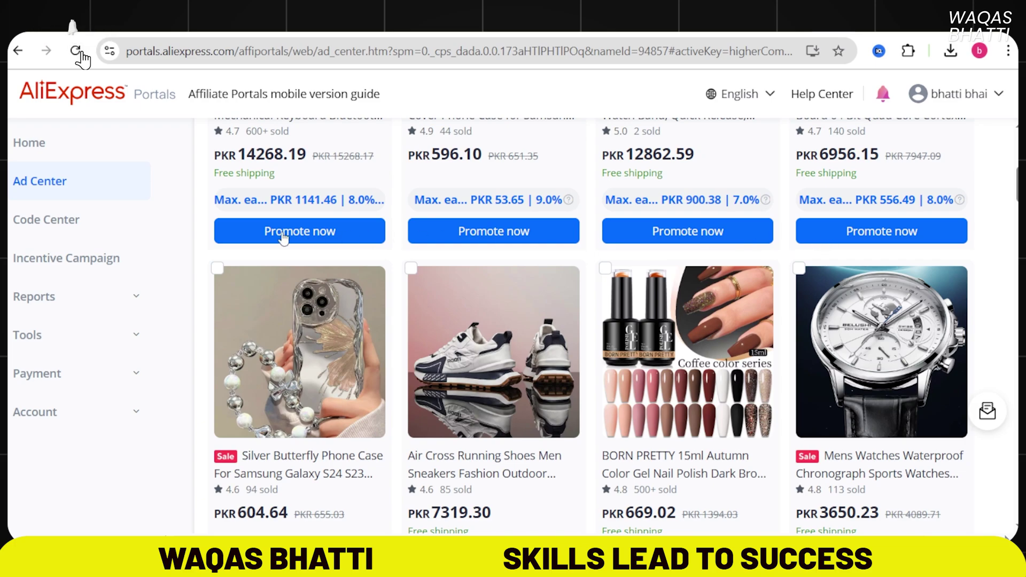
scroll(695, 270, down, 4)
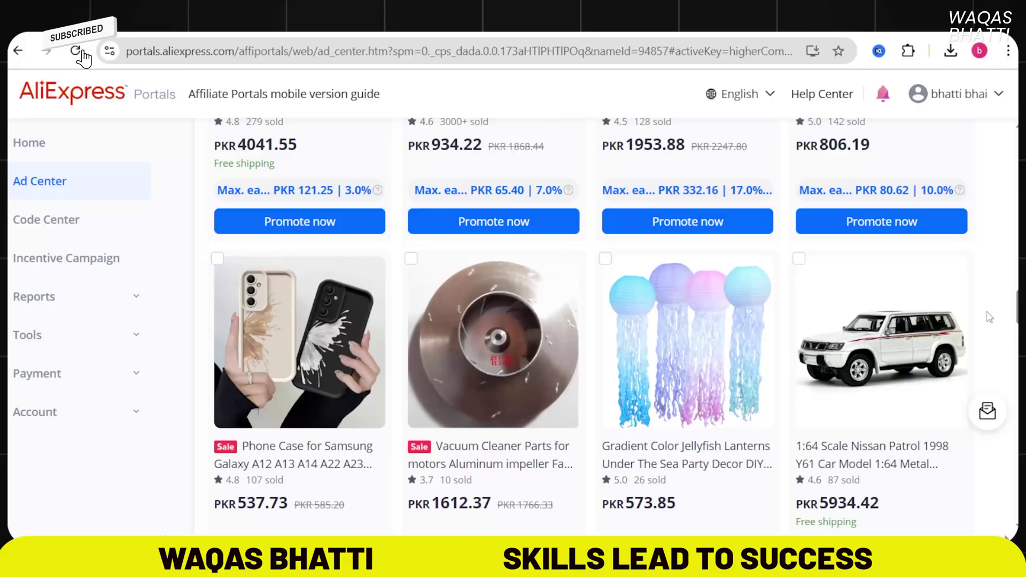
scroll(989, 318, down, 2)
scroll(989, 318, down, 10)
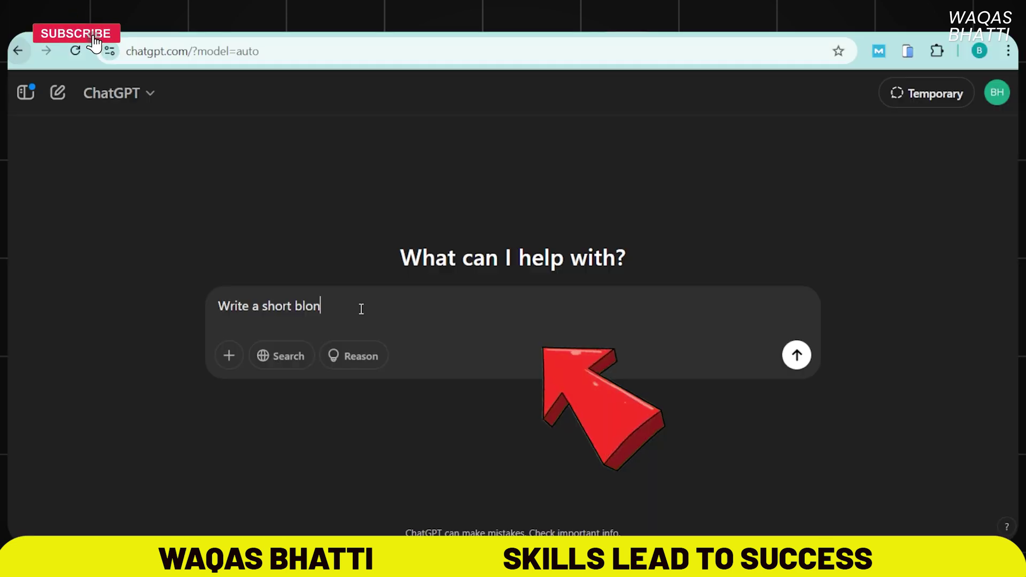
Step: Ask ChatGPT to write a short blog on the copied product title, Avengers Marvel Logo Cover Phone Case for Samsung Galaxy models
key(BackSpace)
text(g)
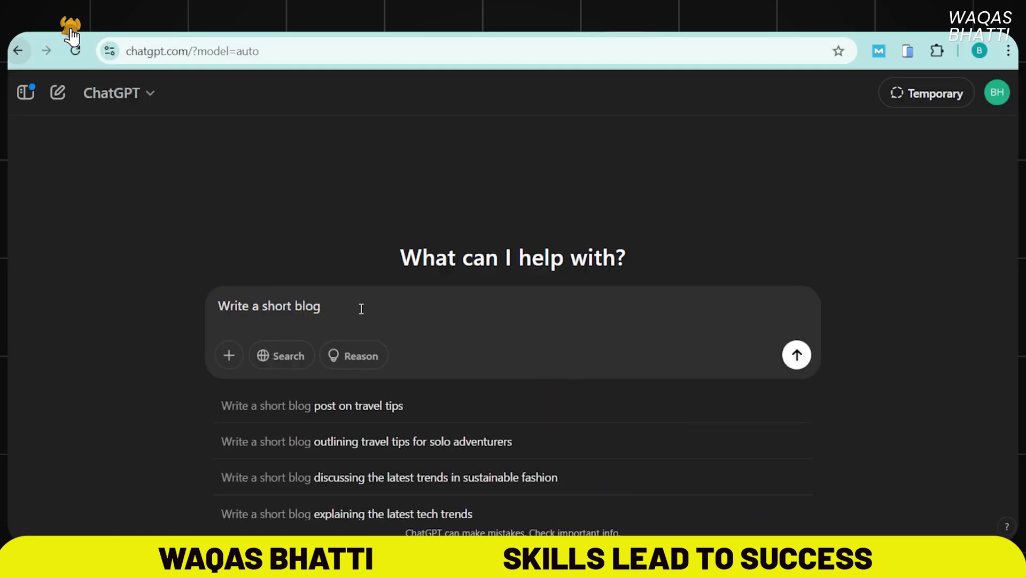
text( on)
key(ctrl+v)
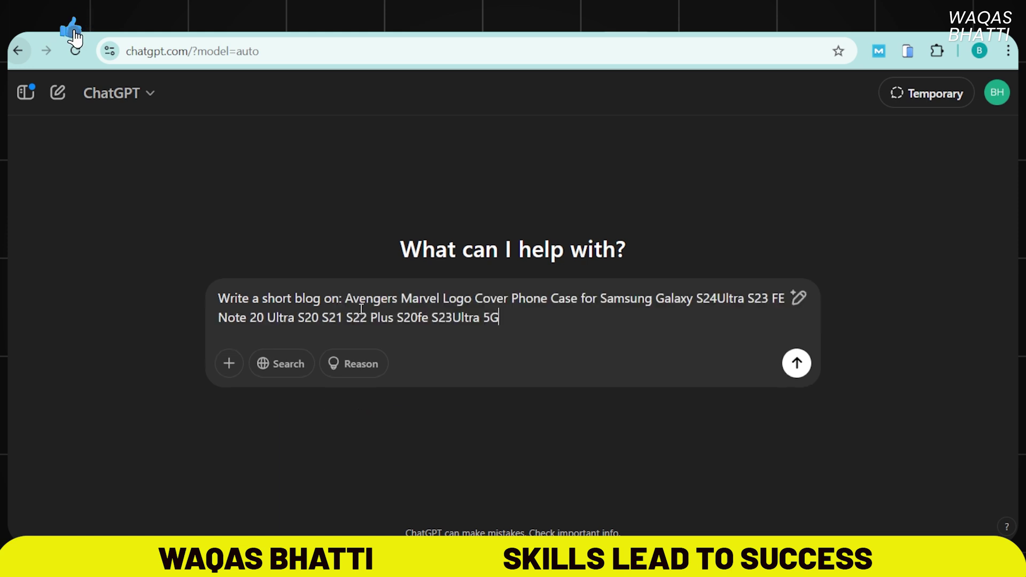
key(Return)
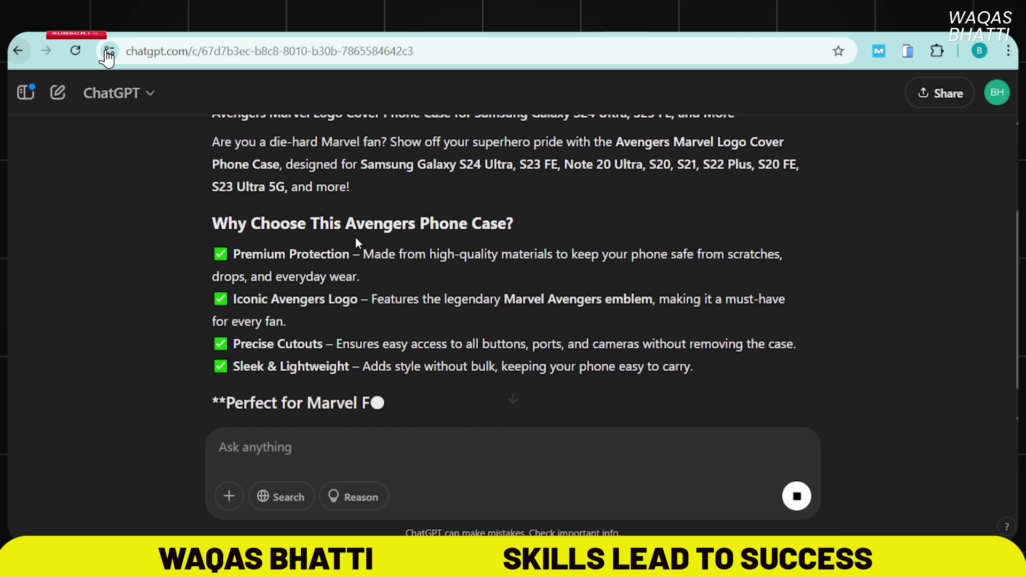
Step: Copy the generated blog text into the Blogger post and delete its heading line and the empty line left above the introduction
drag(210, 131, 486, 319)
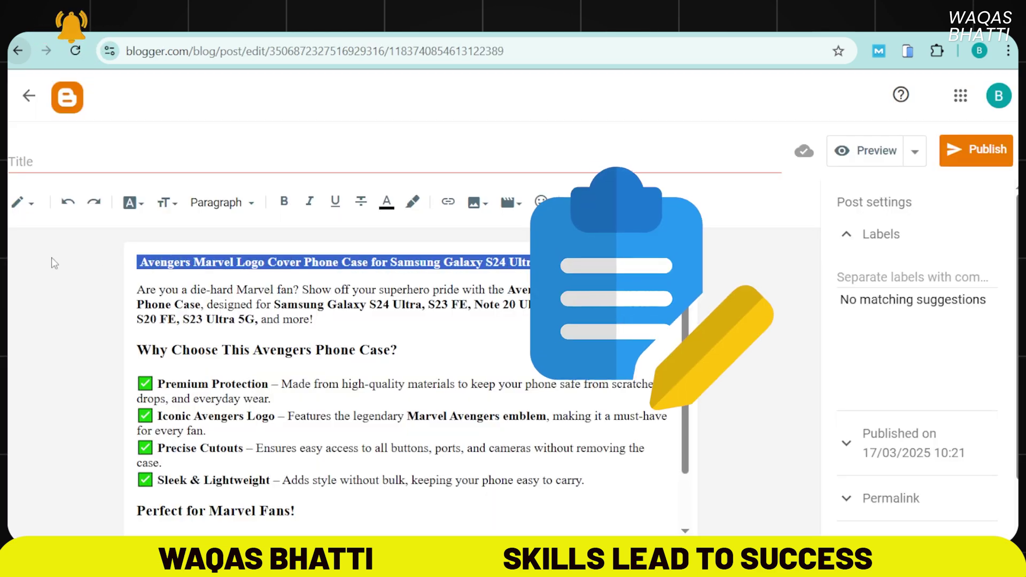
key(BackSpace)
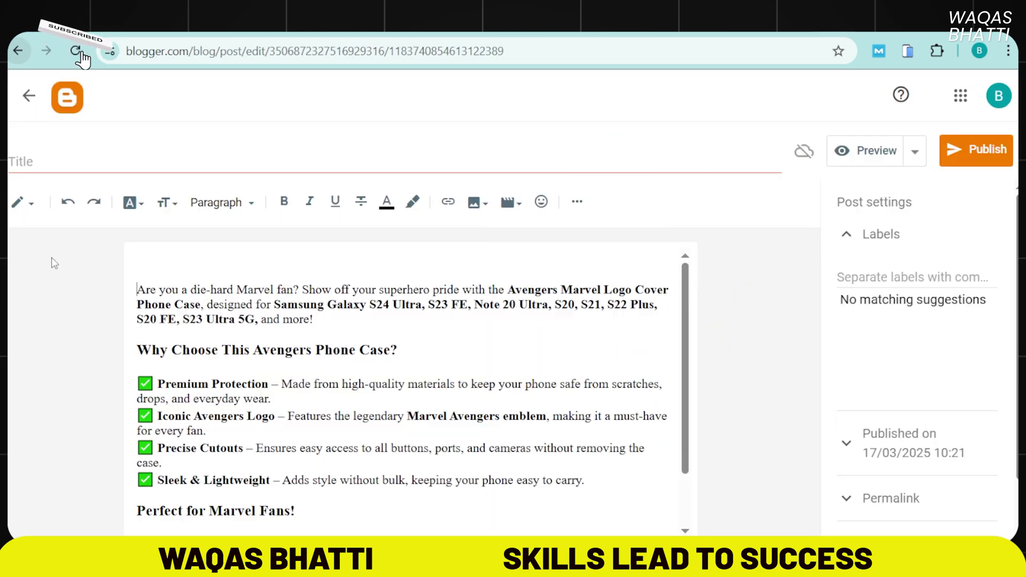
key(BackSpace)
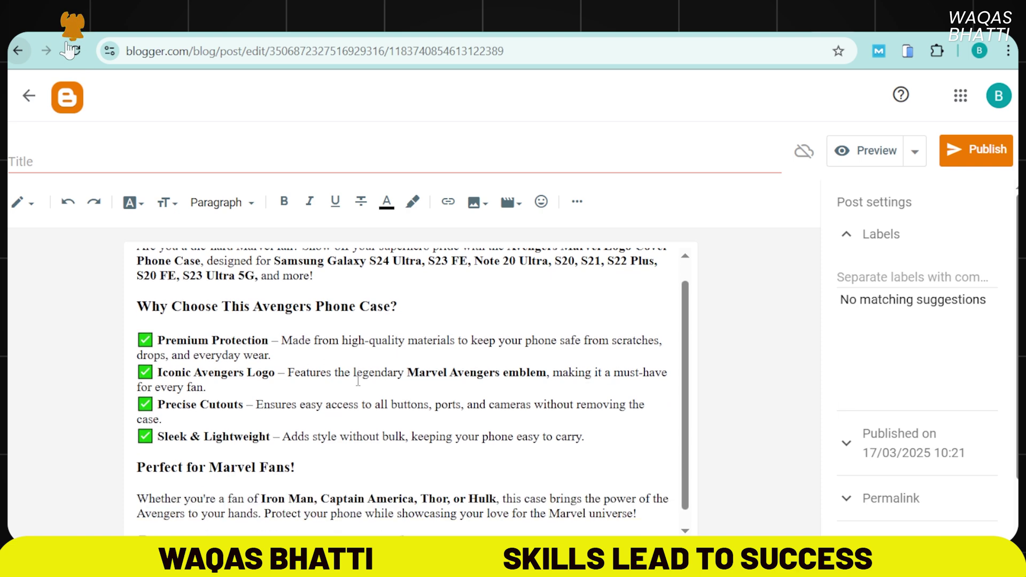
Step: Add blank lines in the post body between the Sleek & Lightweight point and the "Perfect for Marvel Fans!" heading
scroll(358, 381, down, 1)
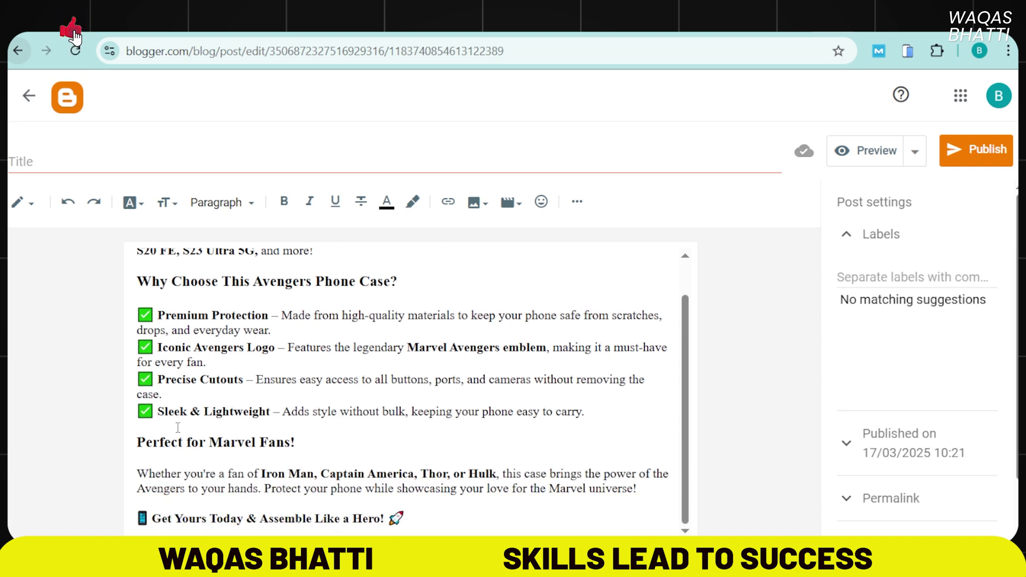
scroll(278, 457, up, 1)
click(618, 458)
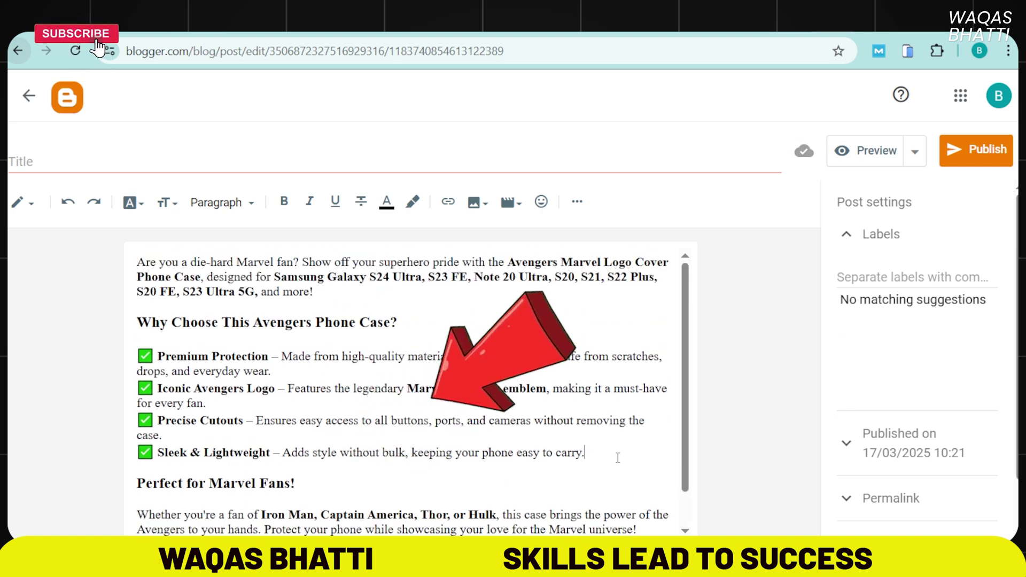
key(Return)
scroll(308, 404, down, 2)
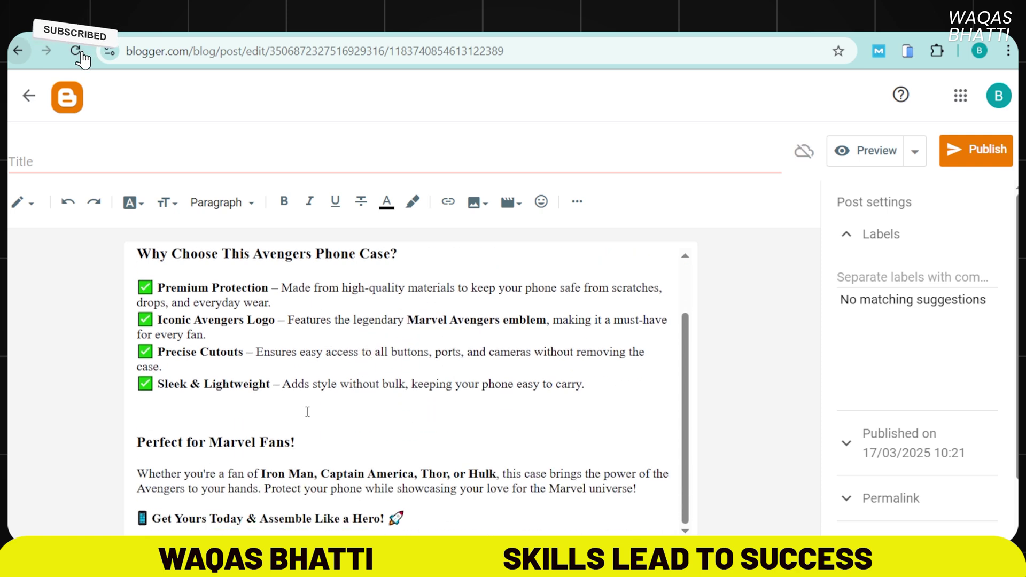
key(Return)
key(Return)
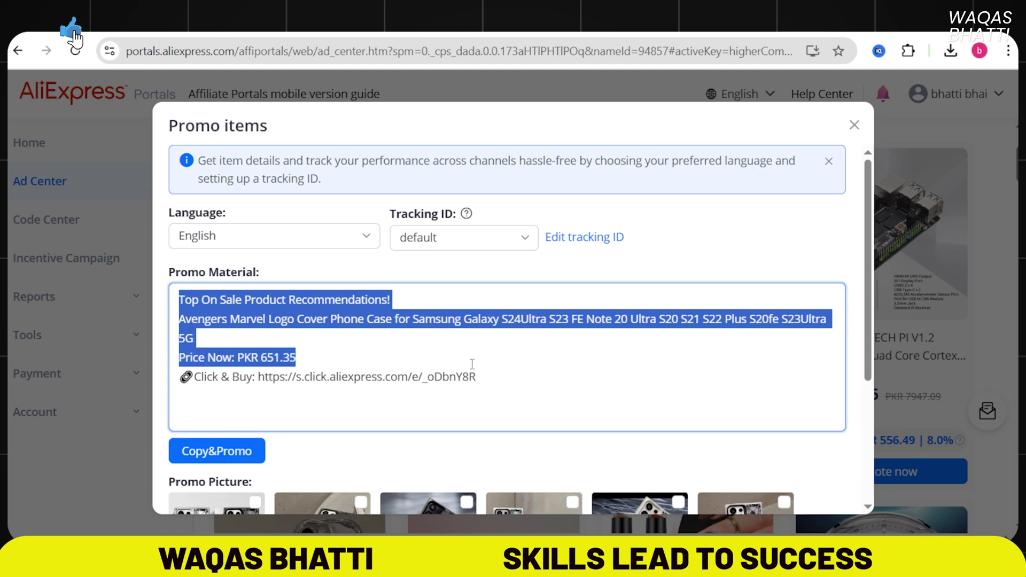
Step: Copy the phone case's promo material from AliExpress Portals and paste it into the blank space of the Blogger post
drag(481, 382, 209, 386)
click(233, 451)
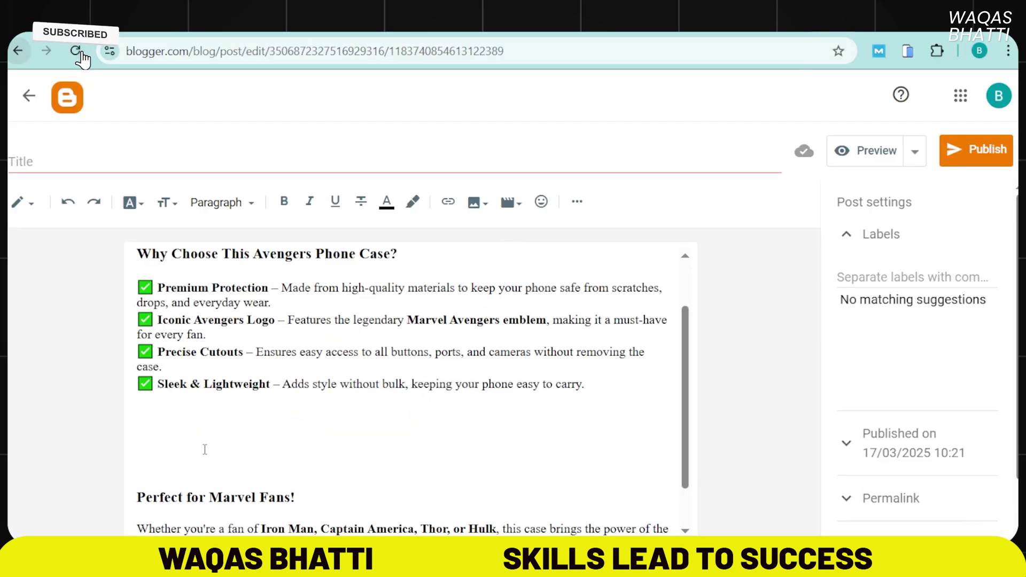
key(ctrl+v)
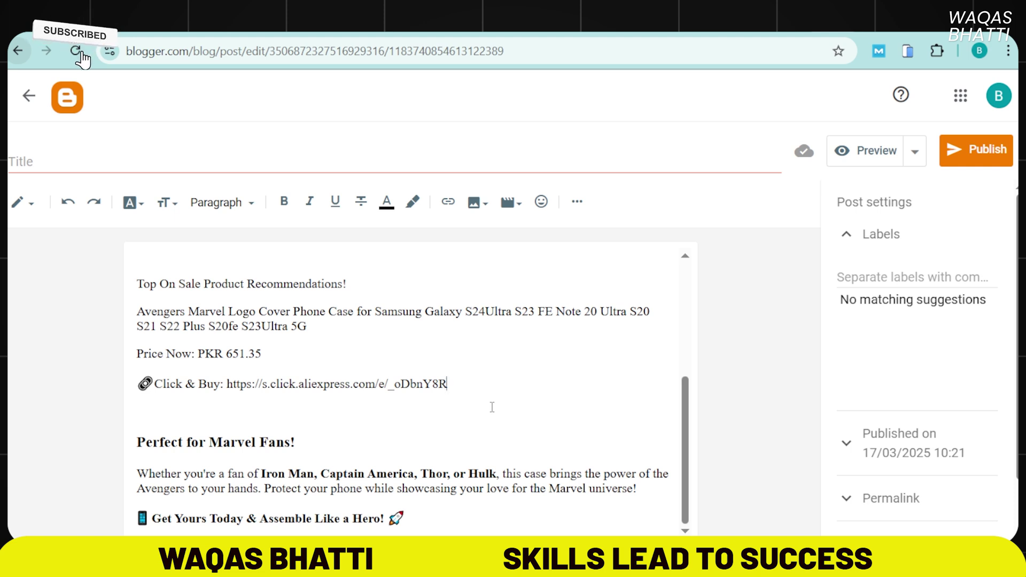
Step: Insert the phone case's promo pictures below the Click & Buy link in the post and look through the whole body
key(Return)
key(Return)
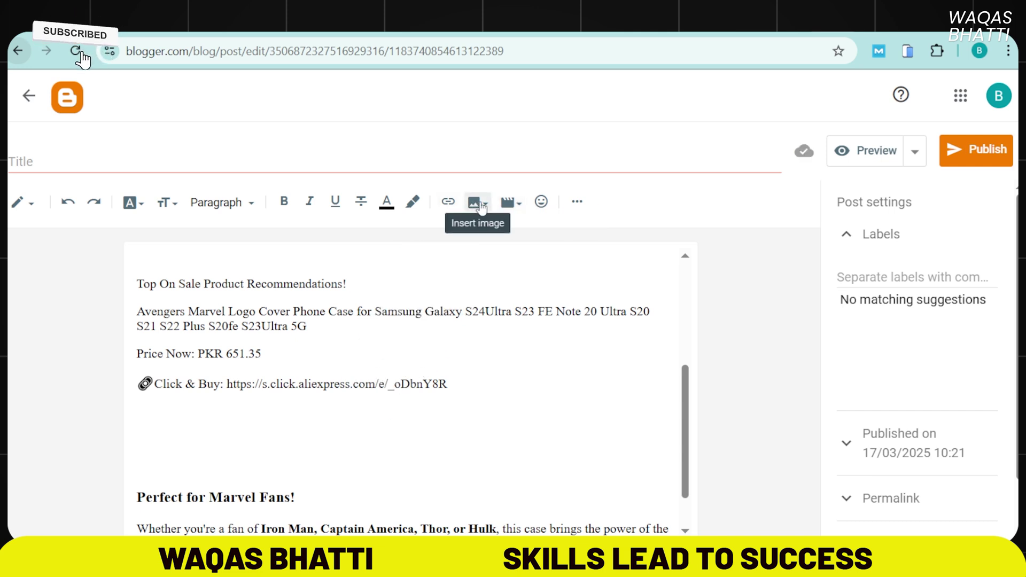
click(482, 207)
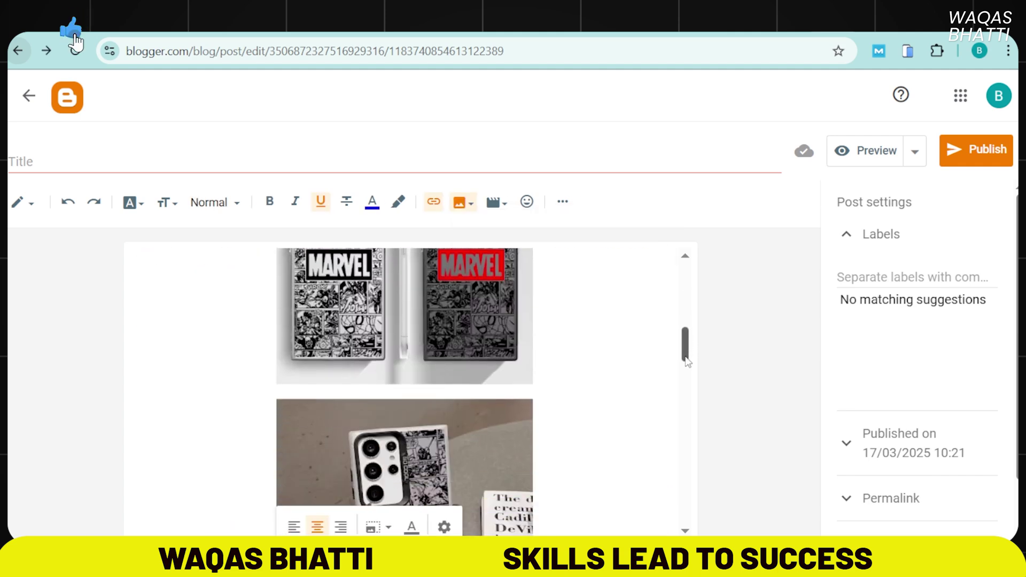
scroll(668, 416, down, 6)
scroll(667, 430, down, 10)
scroll(637, 523, down, 1)
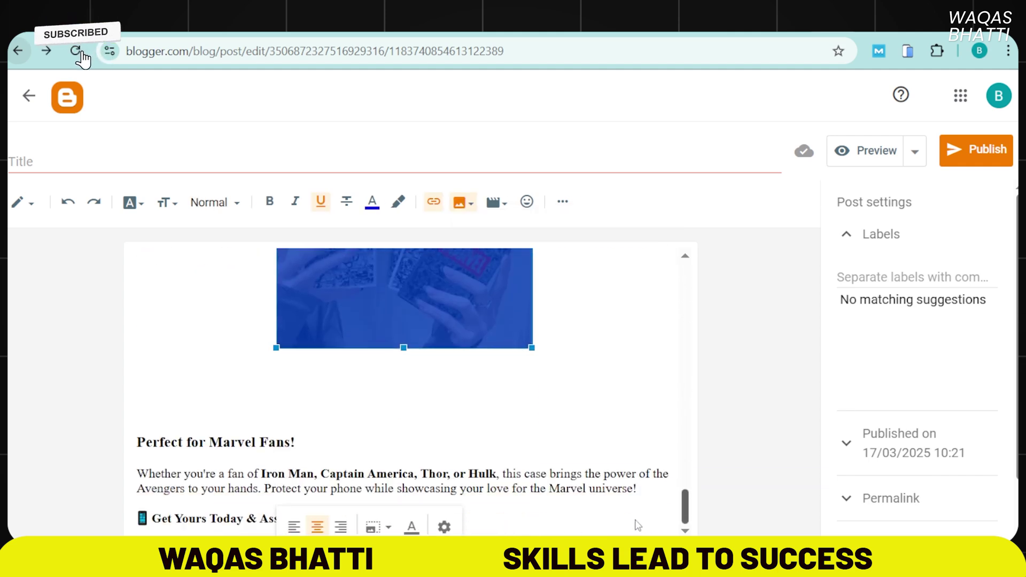
drag(685, 508, 682, 269)
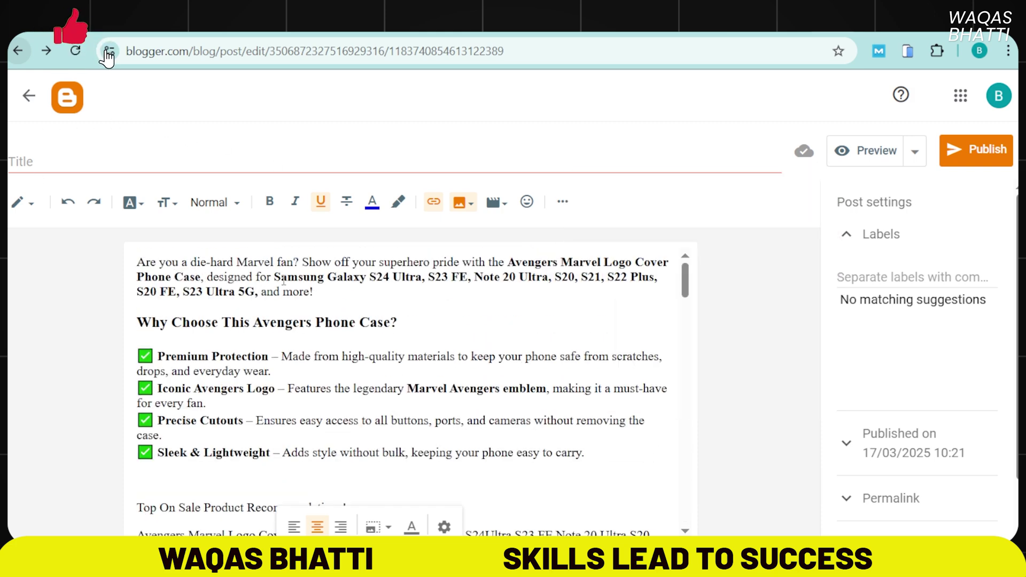
Step: Title the post "Samsung Galaxy S24 Ultra, S23 FE, Note 20 Ultra, S20, S21, S22 Plus, S20 FE, S23 Ultra 5G" and preview the full post
drag(274, 280, 270, 292)
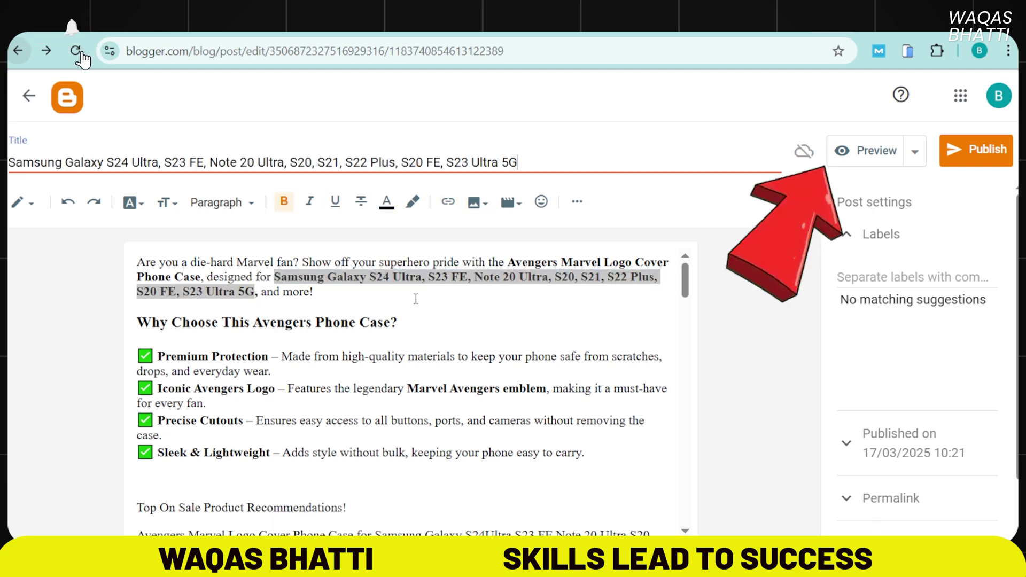
click(856, 152)
scroll(700, 319, down, 5)
scroll(703, 318, down, 10)
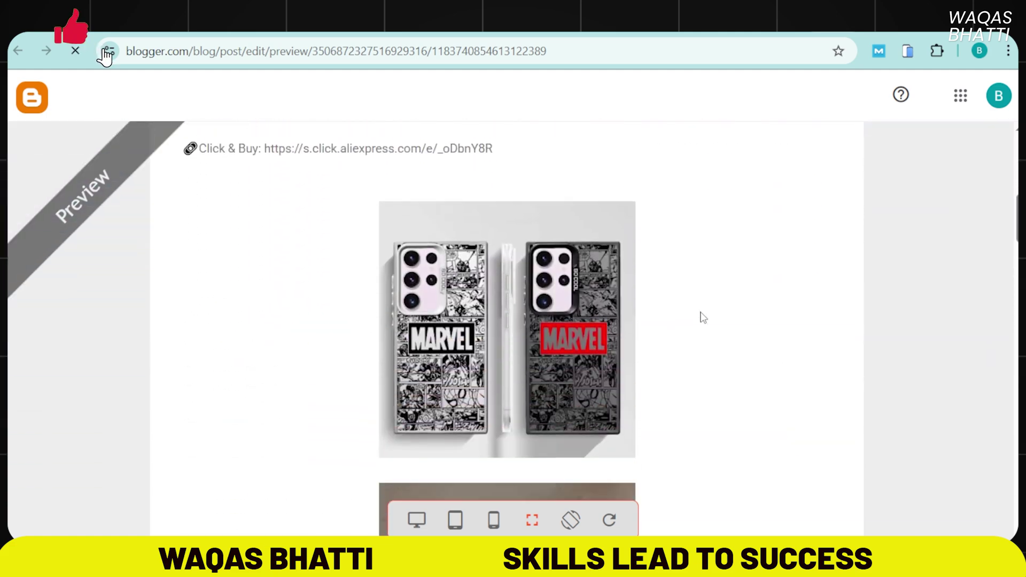
scroll(703, 317, down, 12)
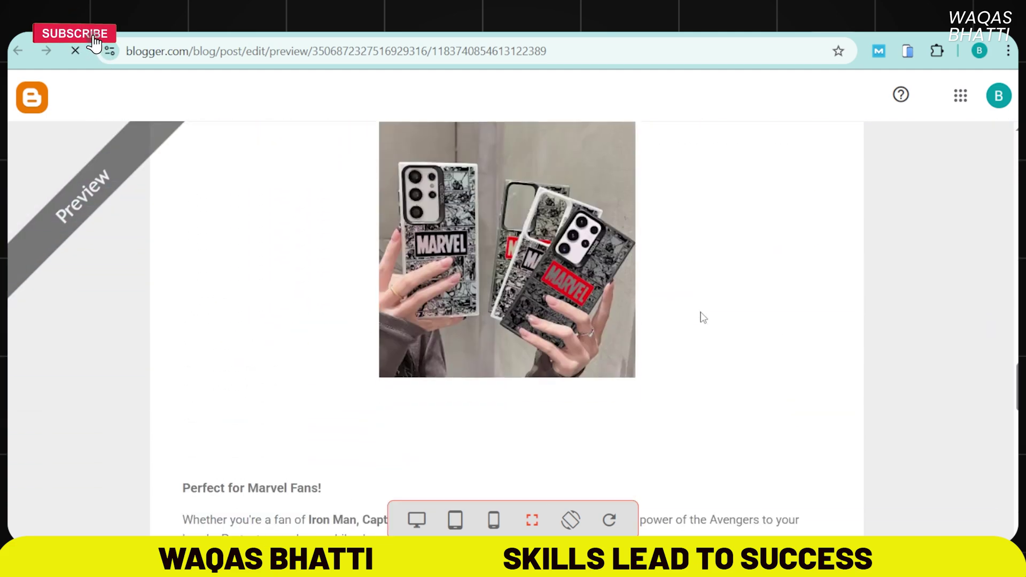
scroll(703, 318, up, 6)
scroll(703, 318, up, 10)
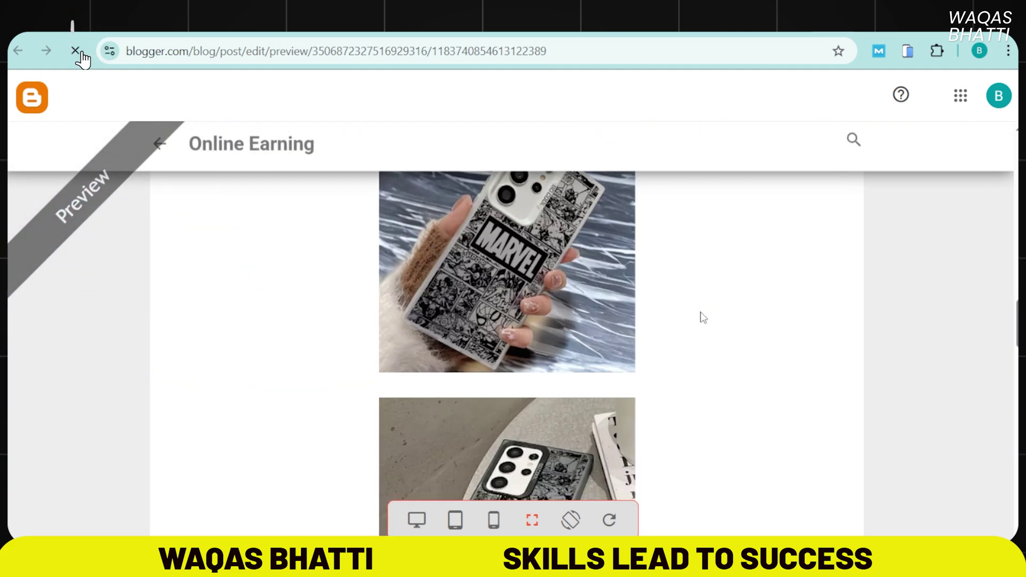
Step: Switch the post preview to the mobile view and review its text, affiliate link and pictures
click(498, 532)
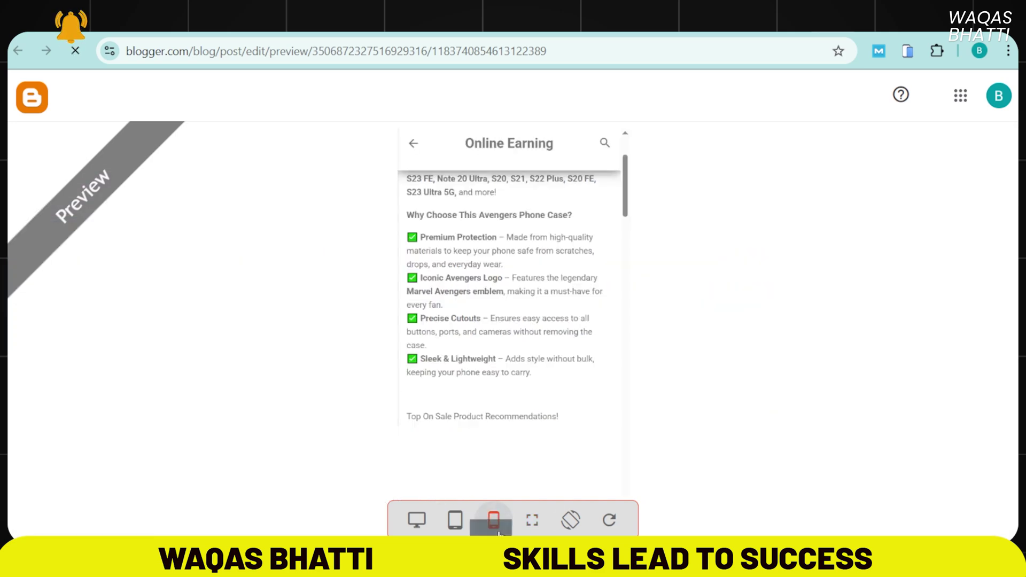
scroll(598, 179, down, 10)
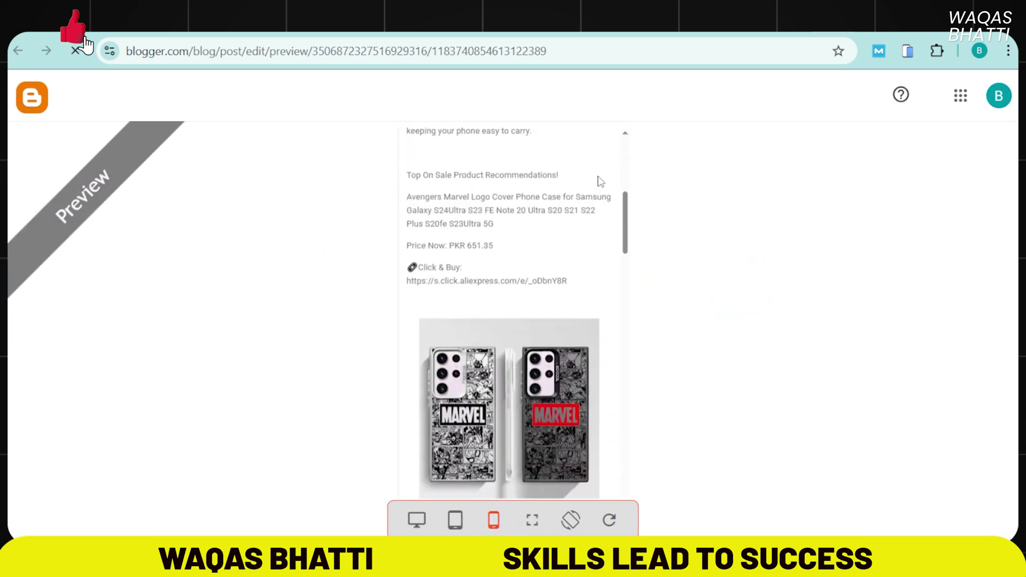
scroll(592, 183, down, 10)
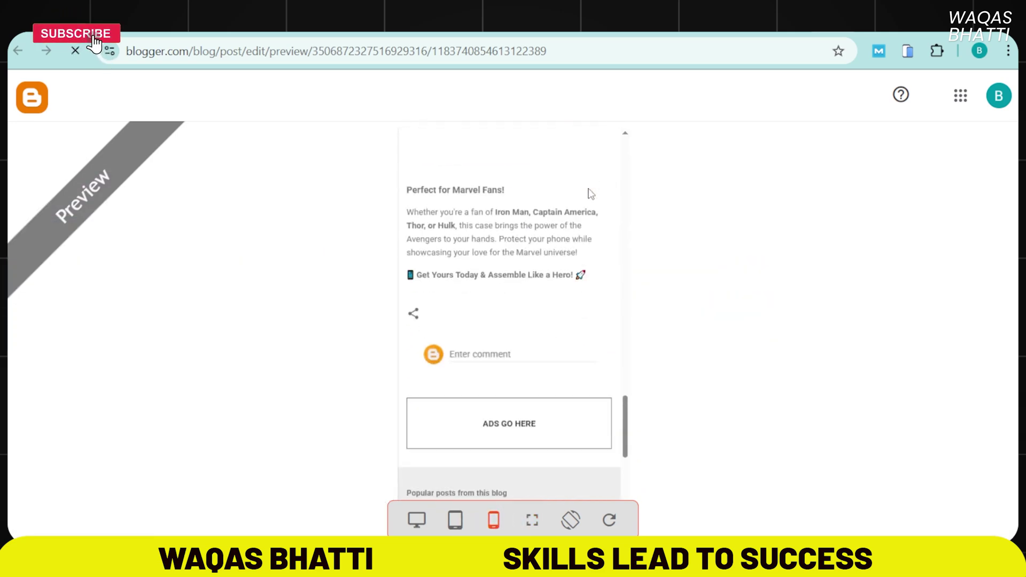
scroll(589, 205, up, 10)
scroll(590, 205, up, 10)
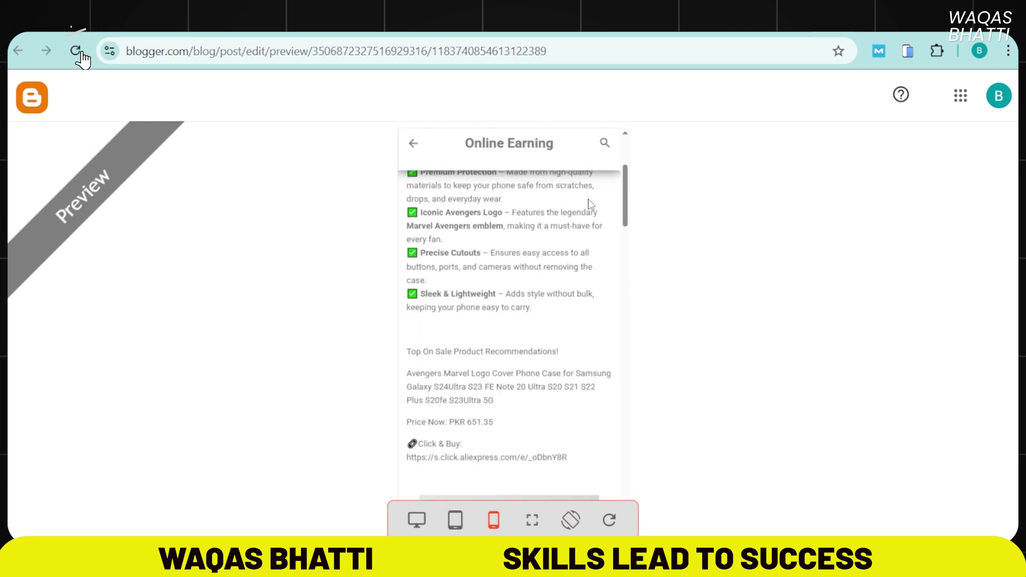
scroll(587, 215, down, 3)
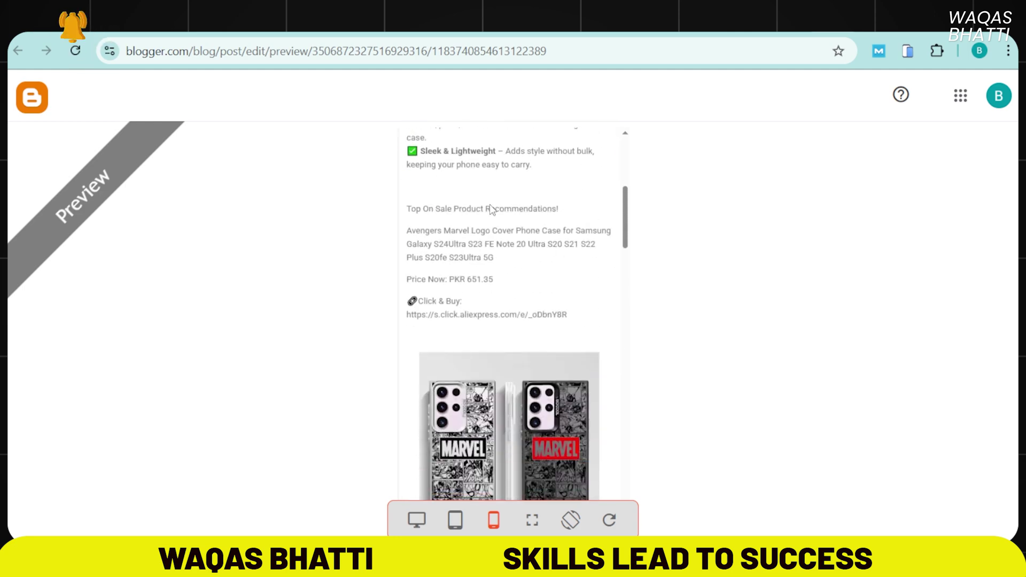
Step: Leave the mobile preview, go back to the post editor and publish the phone case post to the blog
scroll(537, 366, up, 2)
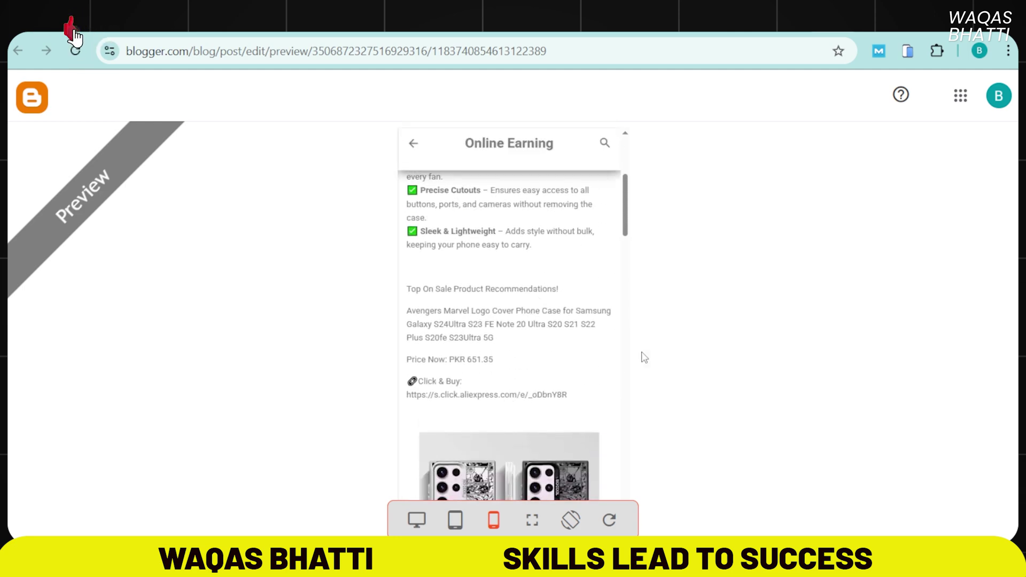
key(alt+Left)
scroll(735, 318, down, 5)
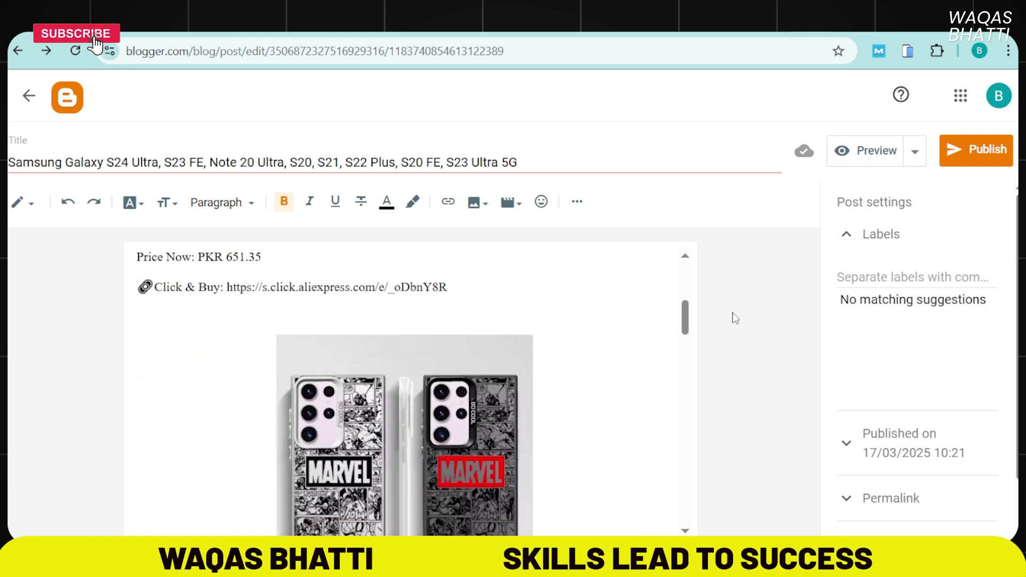
click(966, 160)
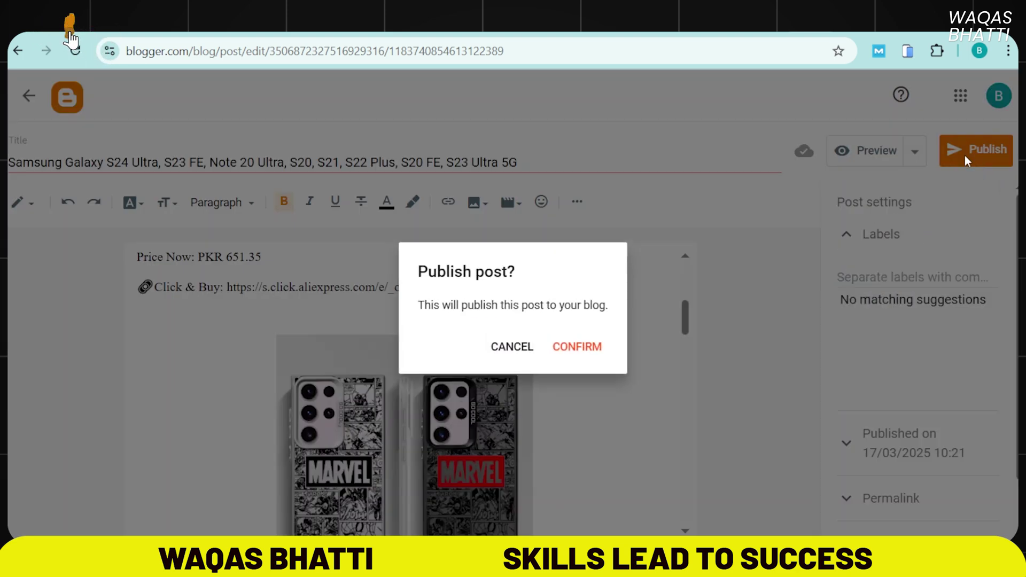
click(575, 350)
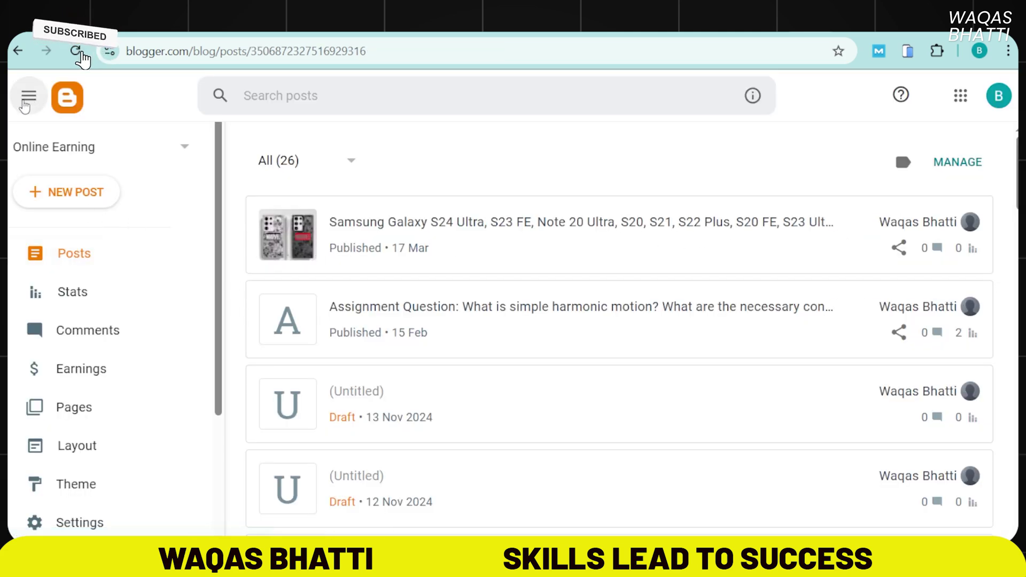
Step: Check the blog's Earnings page for its AdSense account options and return to the list of posts
click(64, 374)
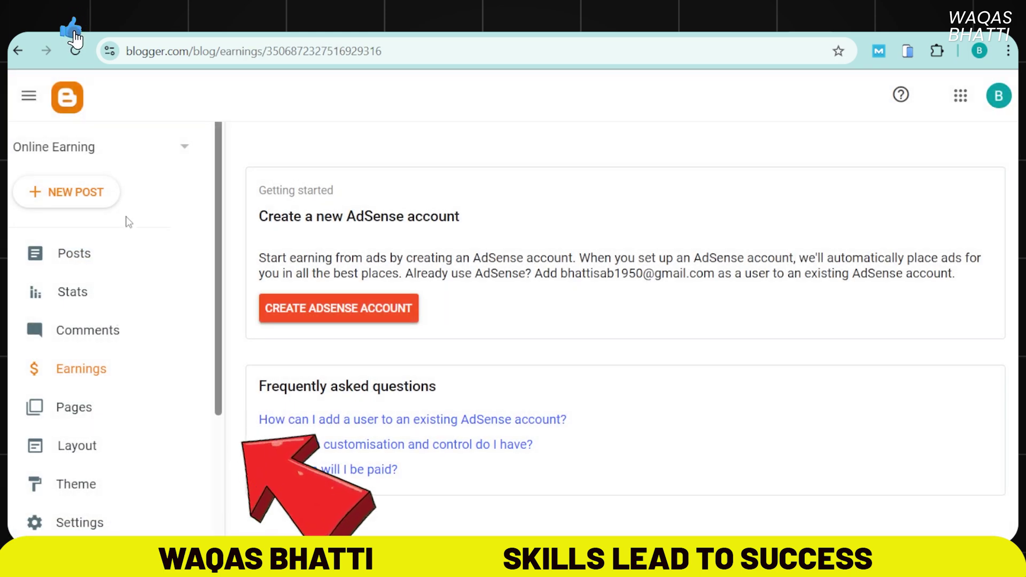
key(alt+Left)
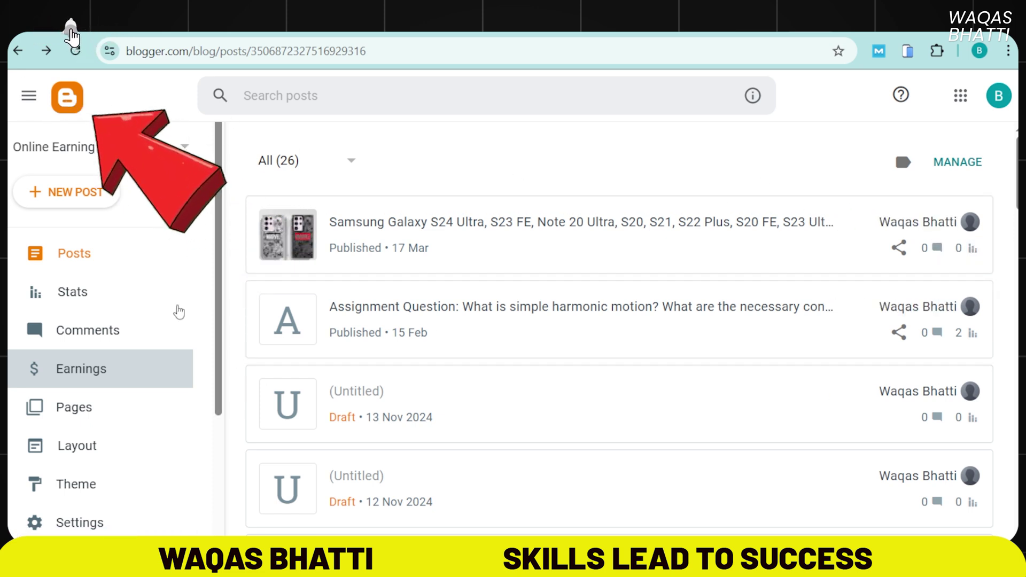
click(77, 374)
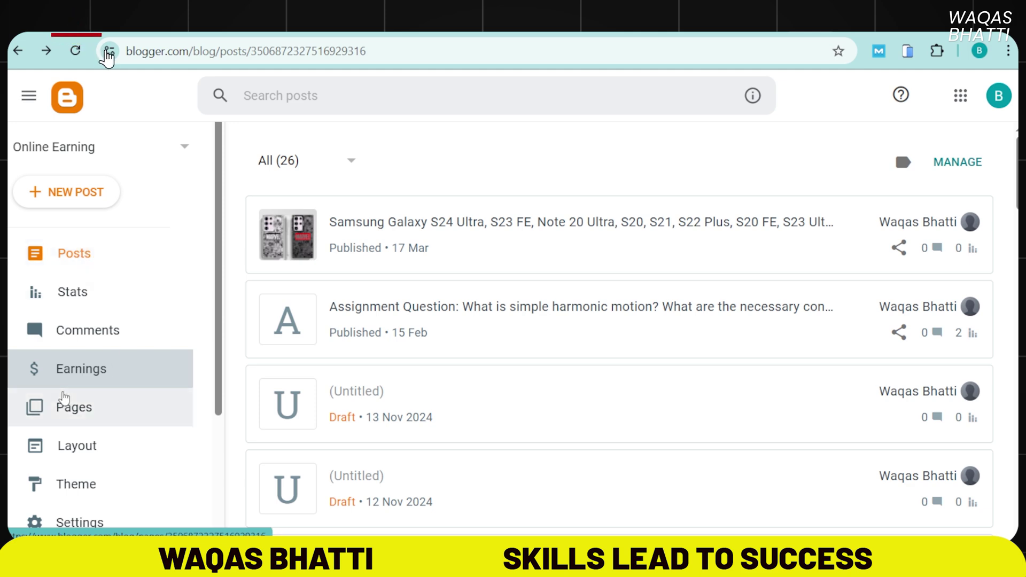
scroll(527, 284, down, 2)
scroll(527, 284, up, 2)
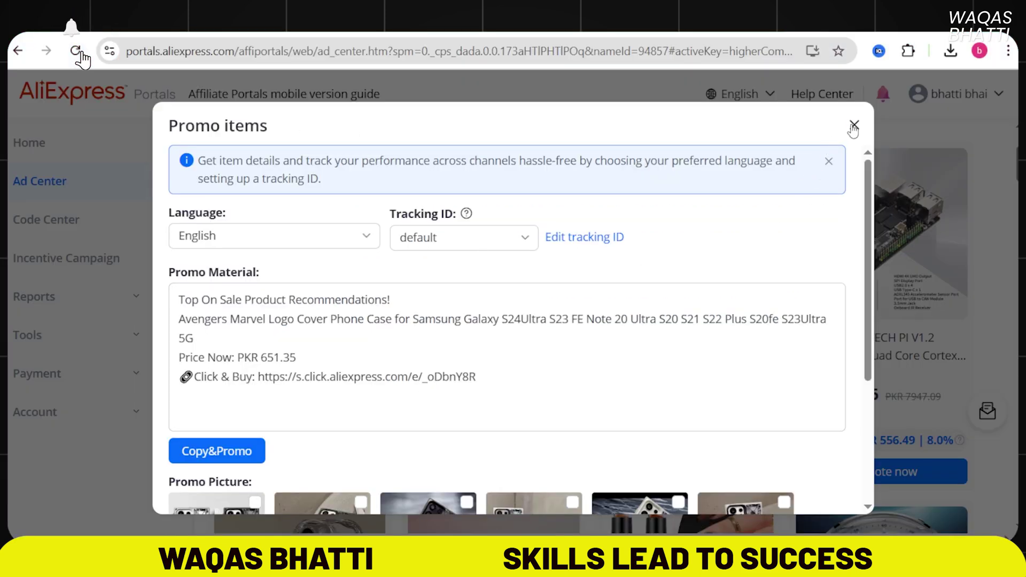
Step: In AliExpress Portals, close the phone case's promo items and view the Traffic Report
click(854, 126)
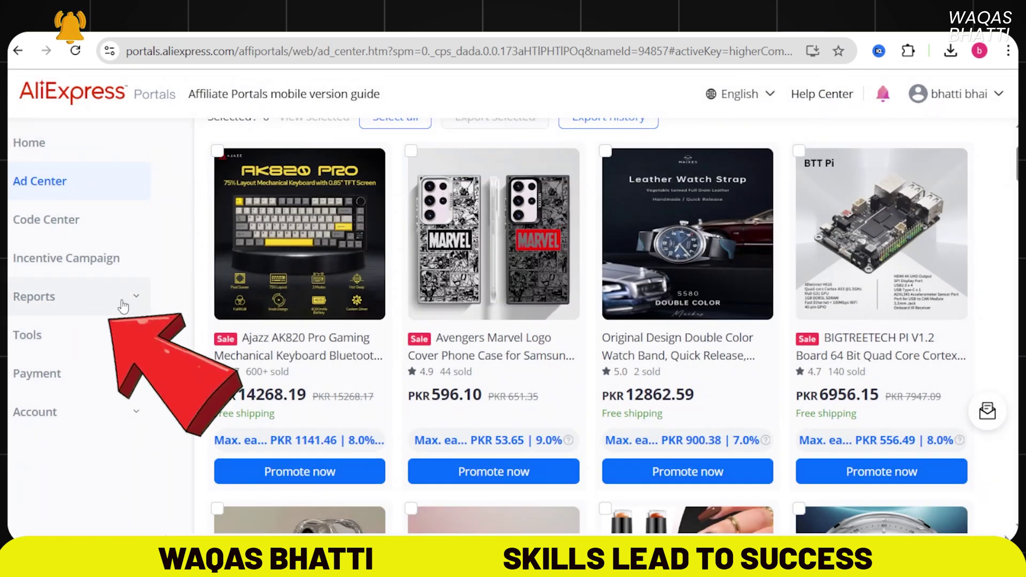
click(79, 299)
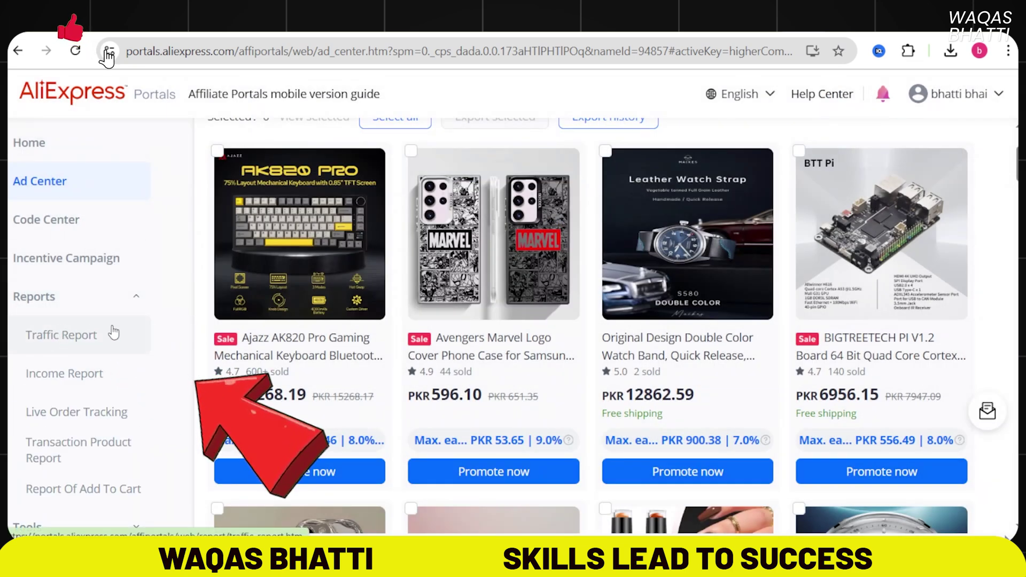
scroll(76, 315, down, 2)
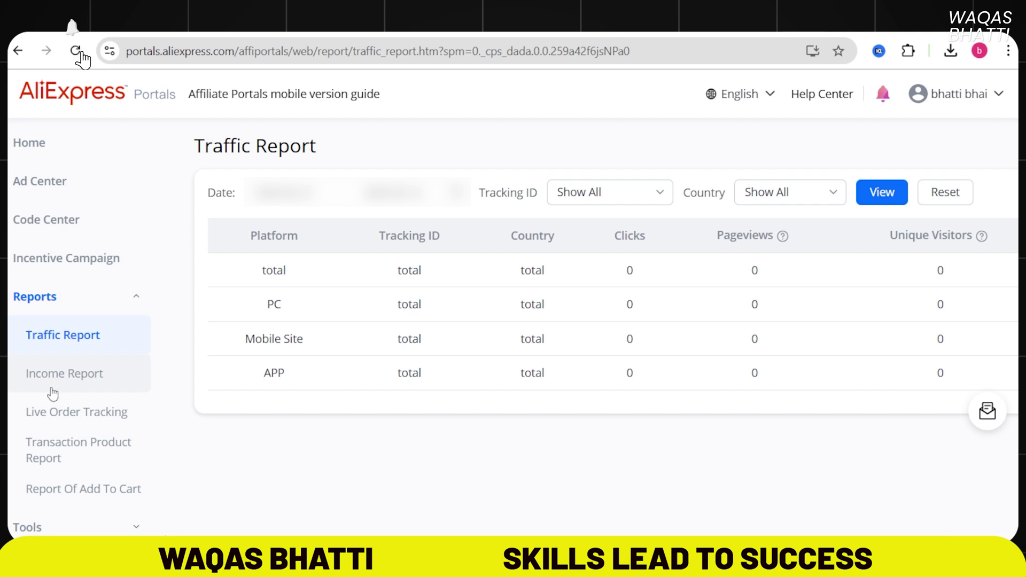
Step: View the Income Report with its paid estimated earnings and look over the other available reports
click(50, 386)
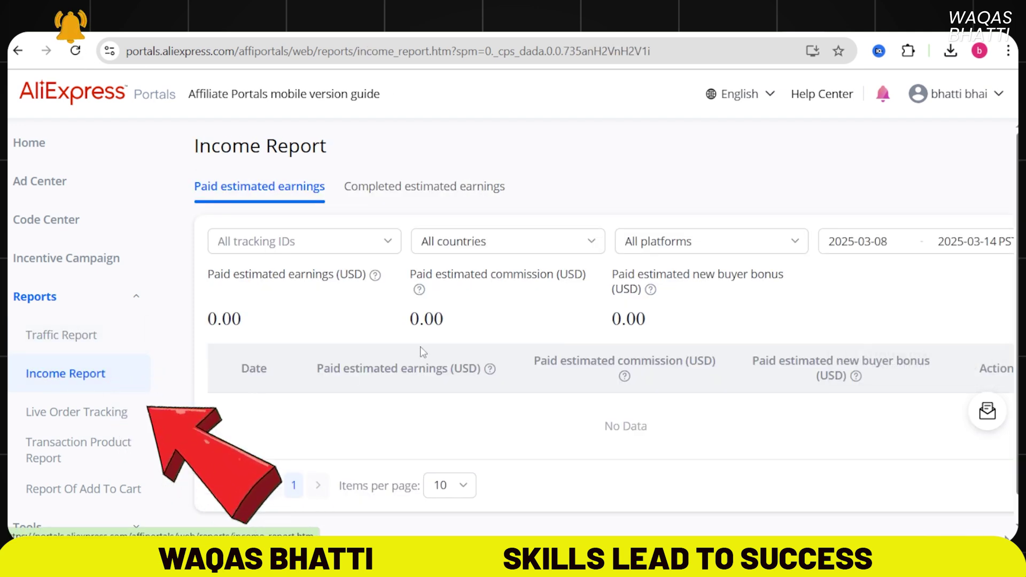
scroll(778, 347, down, 1)
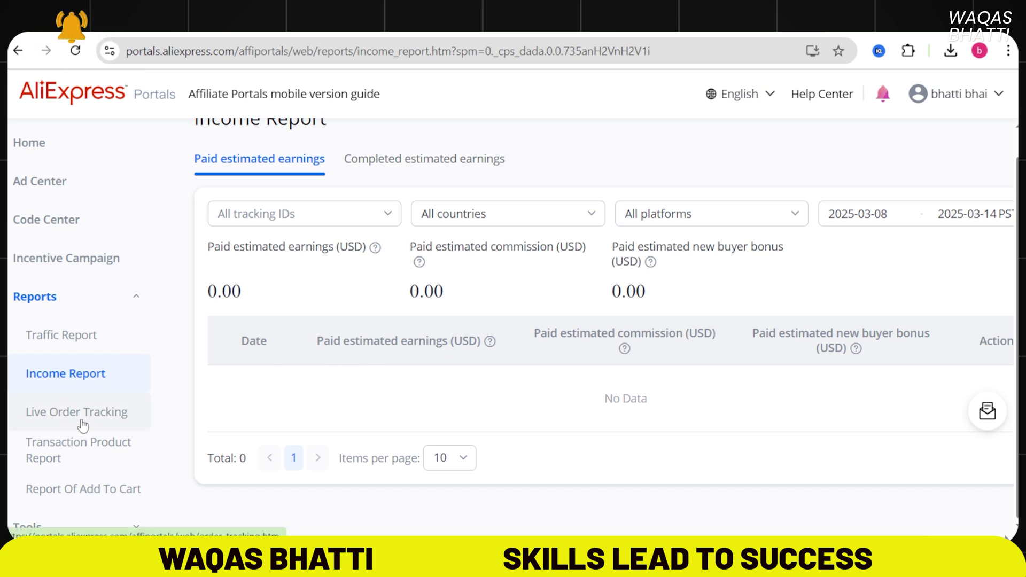
scroll(95, 426, down, 3)
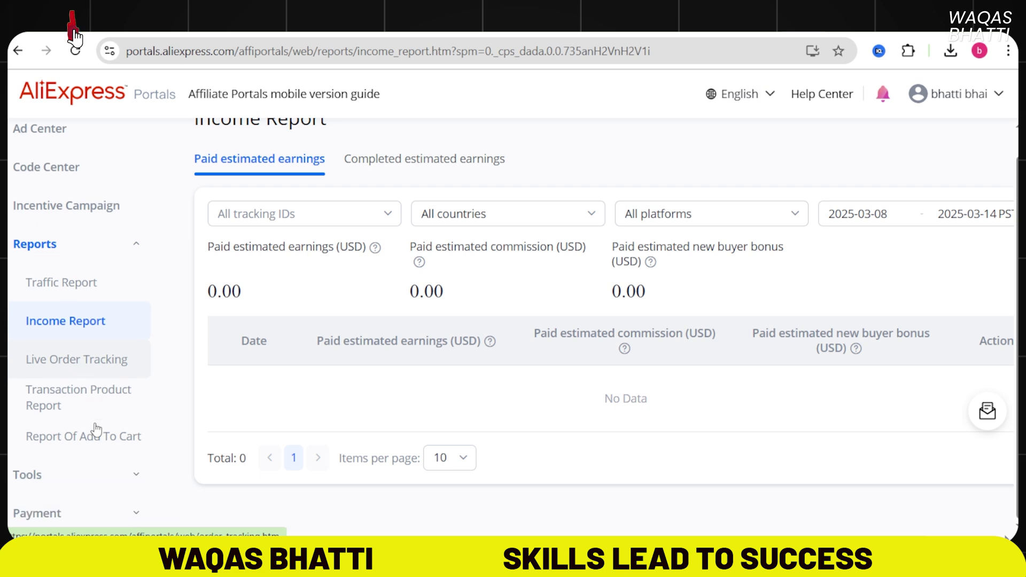
scroll(111, 408, up, 3)
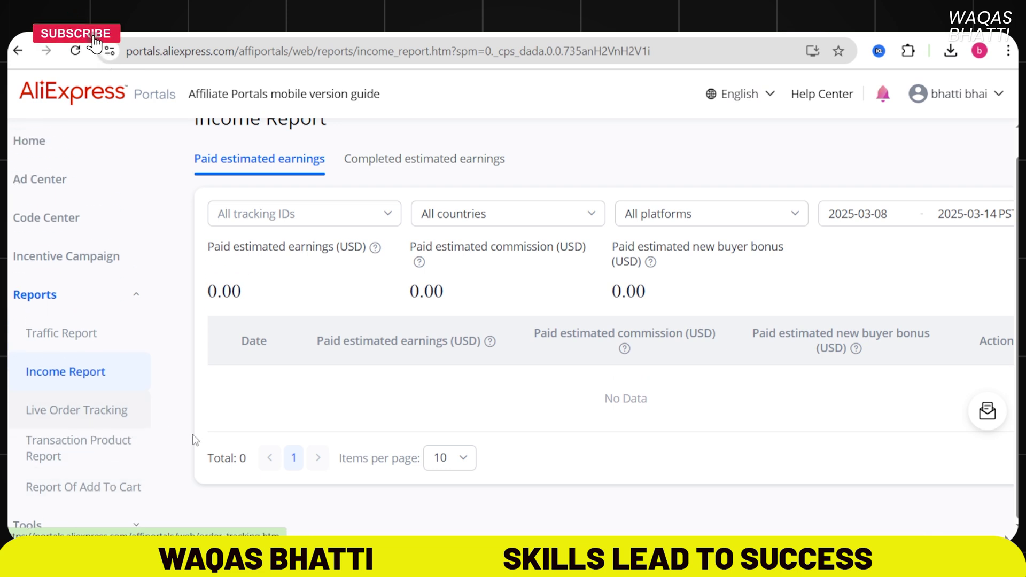
mouse_move(494, 369)
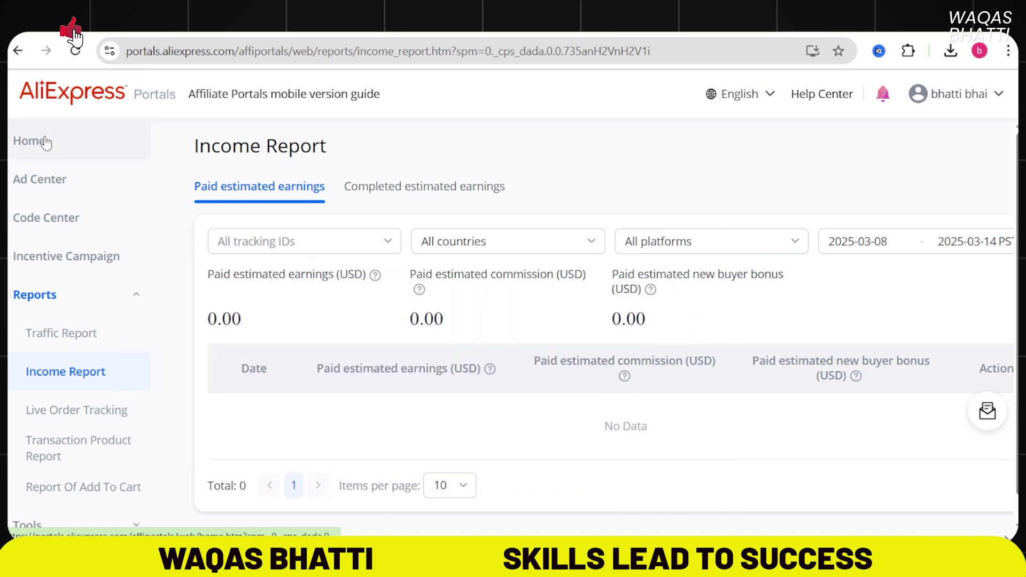
Step: Browse the Hot Deals products in the Ad Center and check their prices and commission rates
click(39, 180)
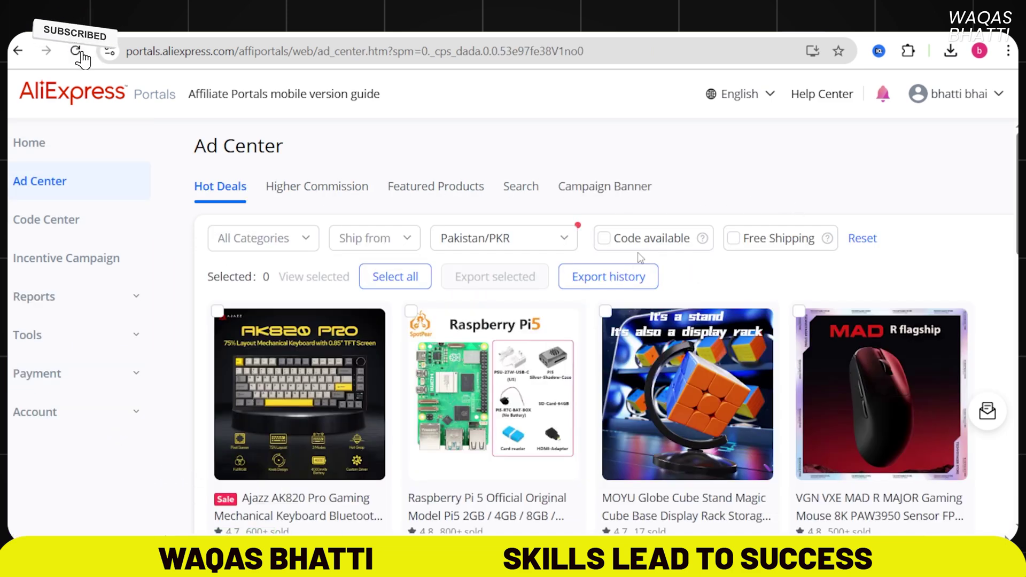
scroll(526, 281, down, 3)
scroll(400, 309, down, 3)
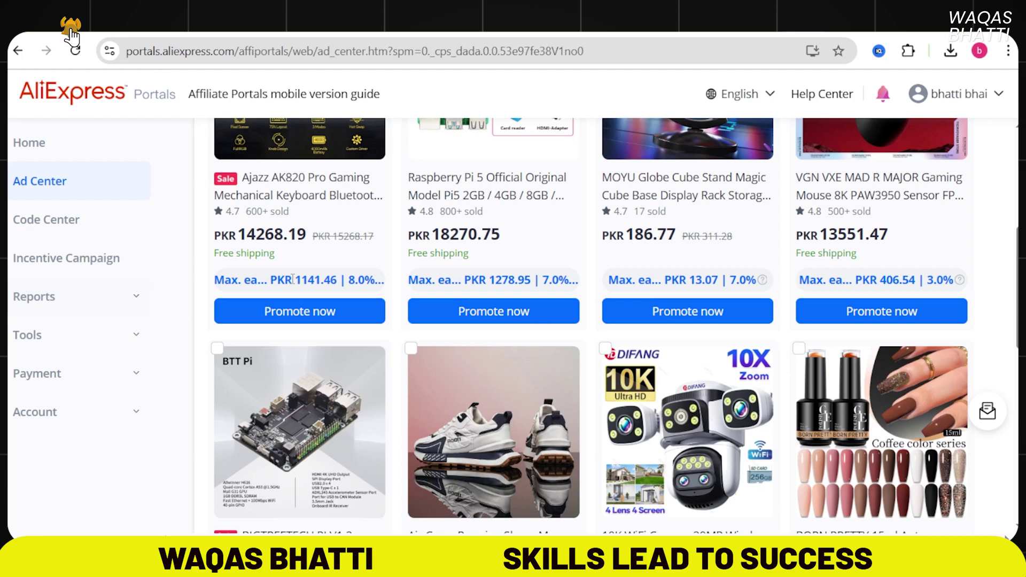
scroll(353, 306, up, 6)
scroll(351, 301, up, 2)
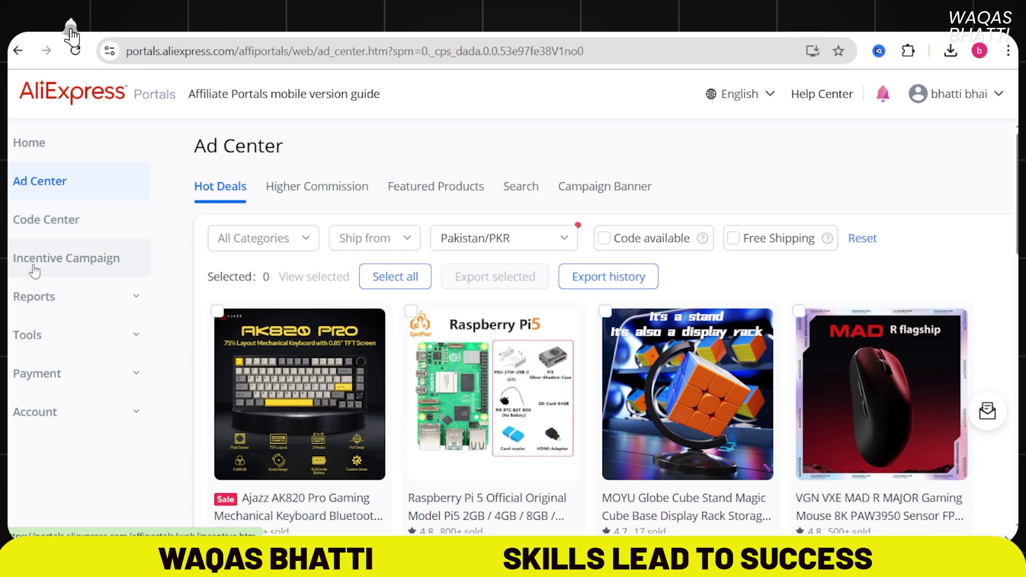
Step: Open the payment Commission Rules and review the commission rates by category and the new buyer bonus rates
click(123, 373)
scroll(125, 330, down, 2)
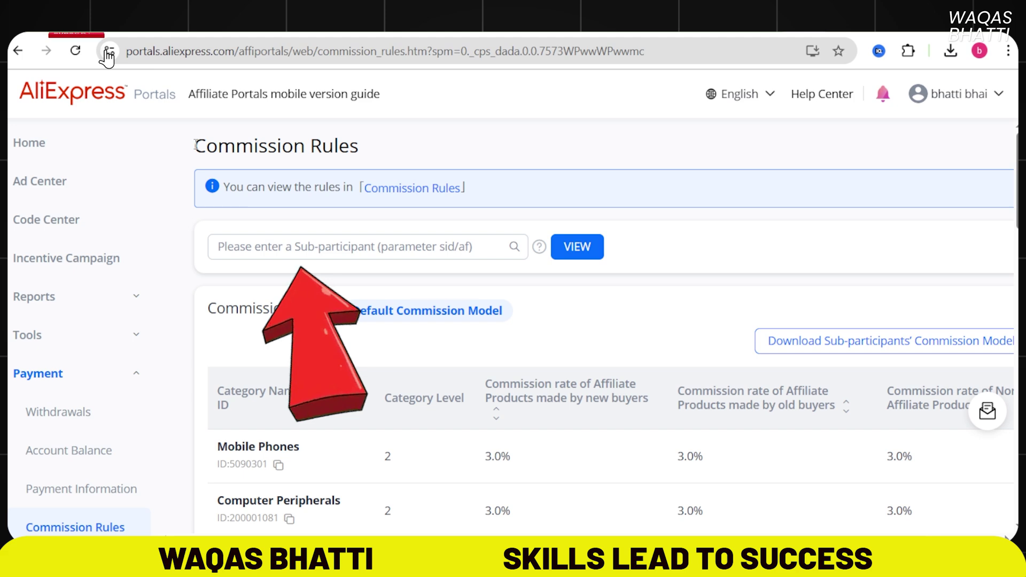
scroll(692, 297, down, 8)
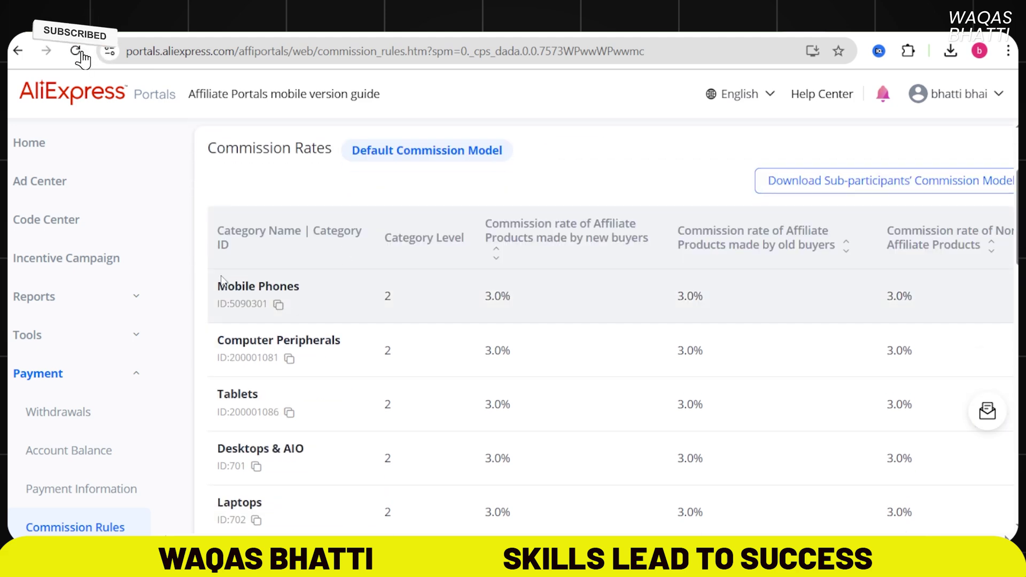
scroll(692, 297, down, 10)
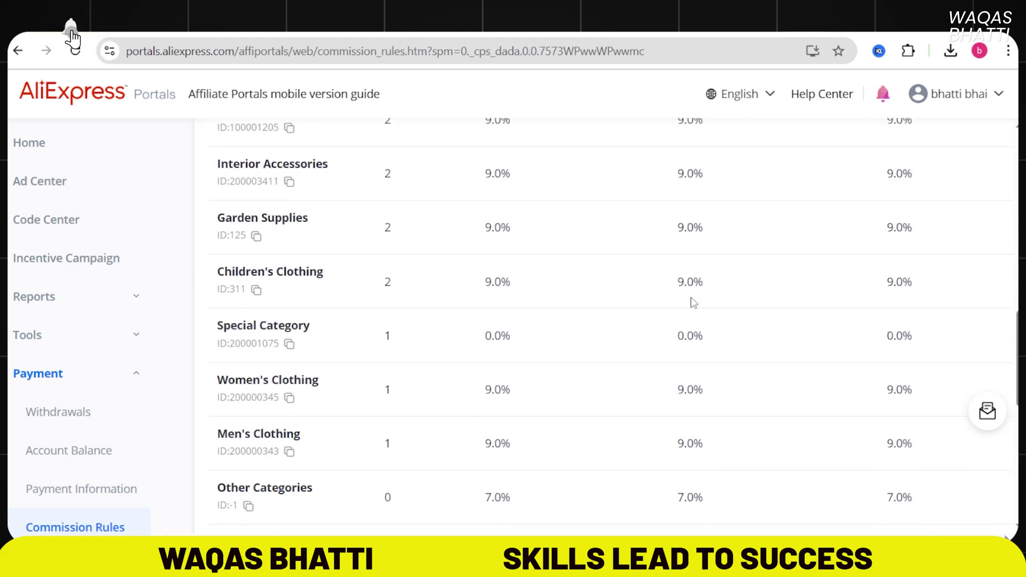
scroll(727, 411, down, 4)
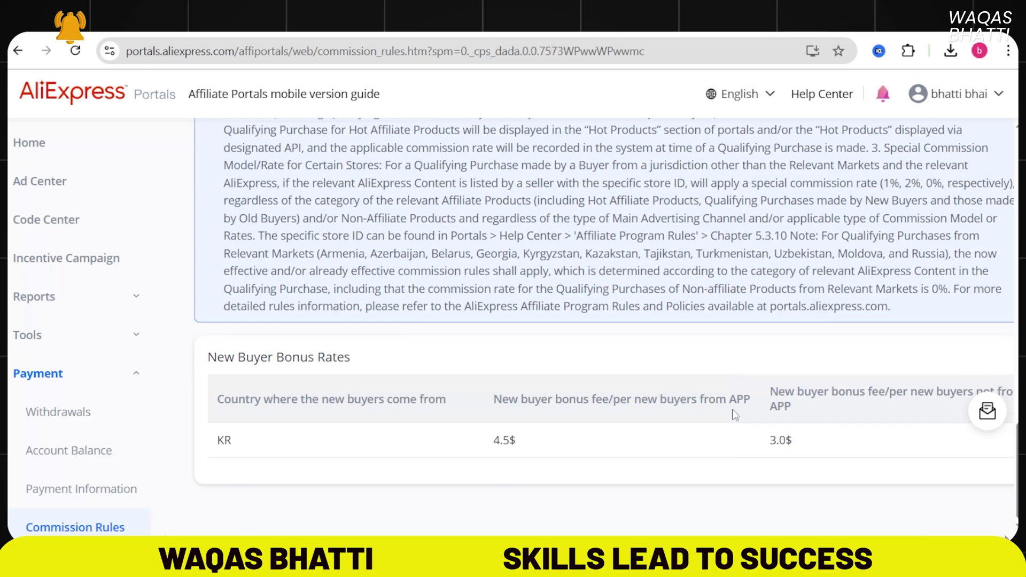
scroll(710, 368, up, 20)
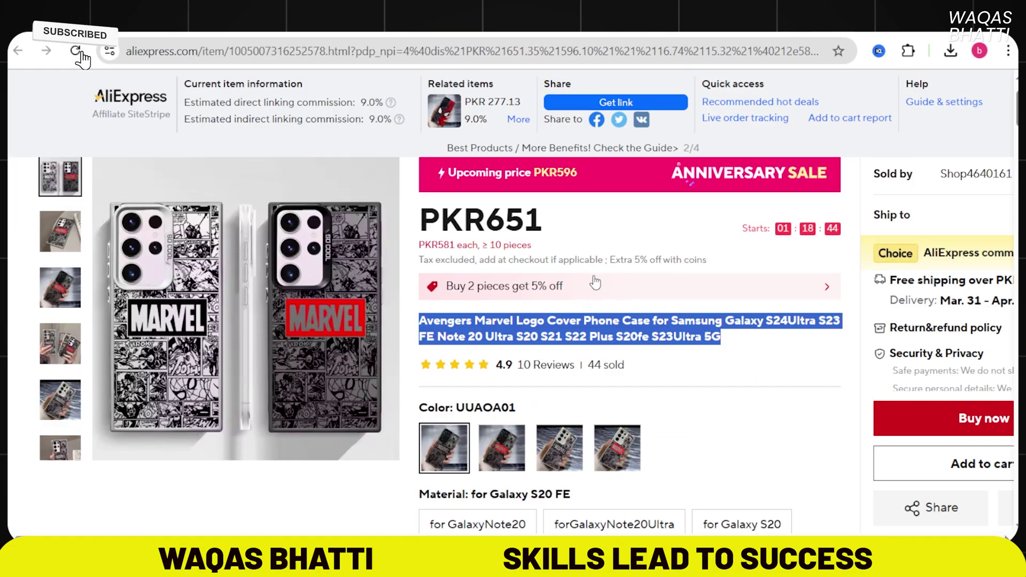
Step: On the Marvel phone case's AliExpress product page, look through the related items, customer reviews and description pictures
scroll(595, 281, down, 10)
scroll(595, 281, down, 3)
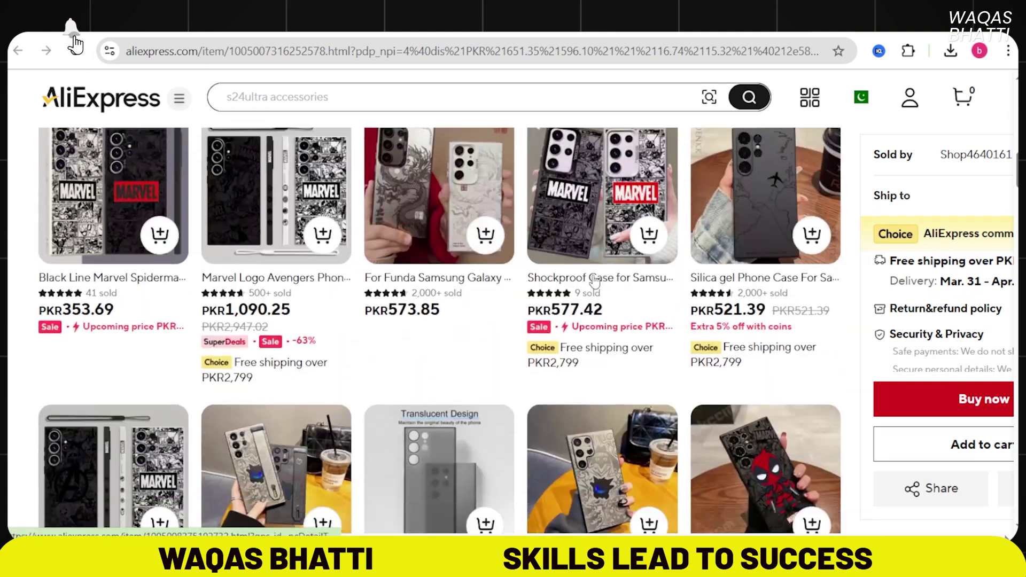
scroll(557, 353, down, 10)
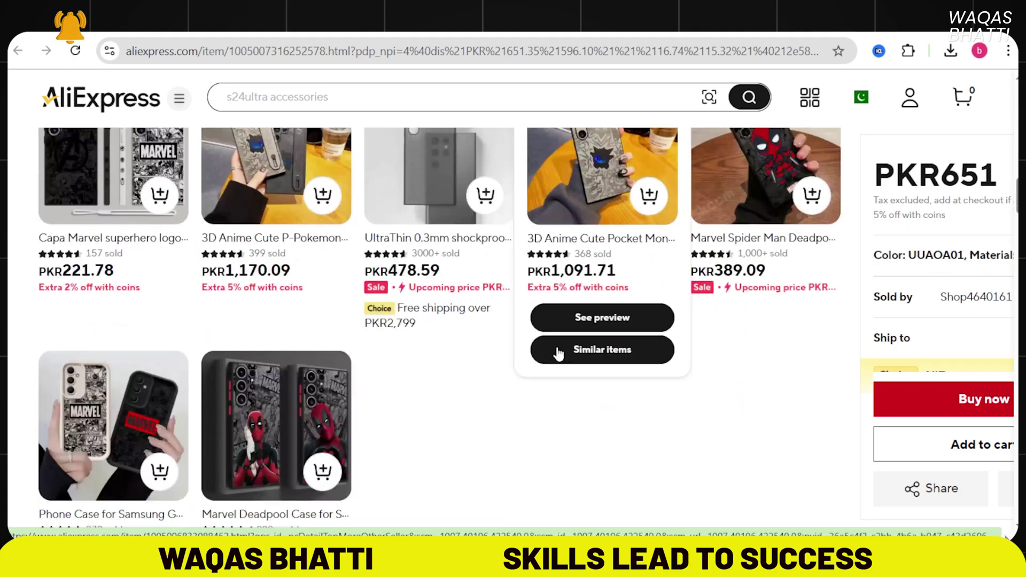
scroll(559, 352, down, 8)
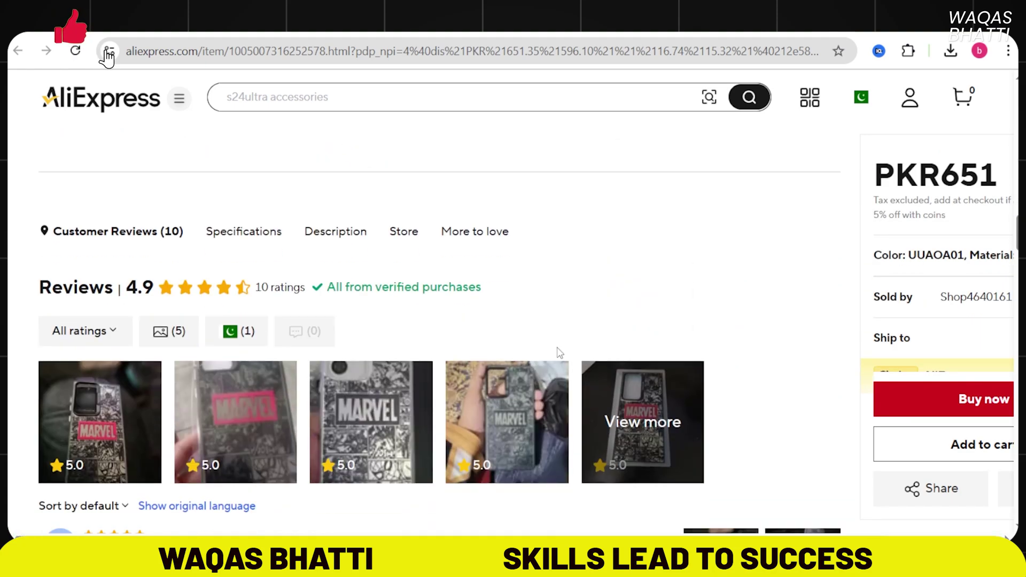
scroll(558, 353, down, 9)
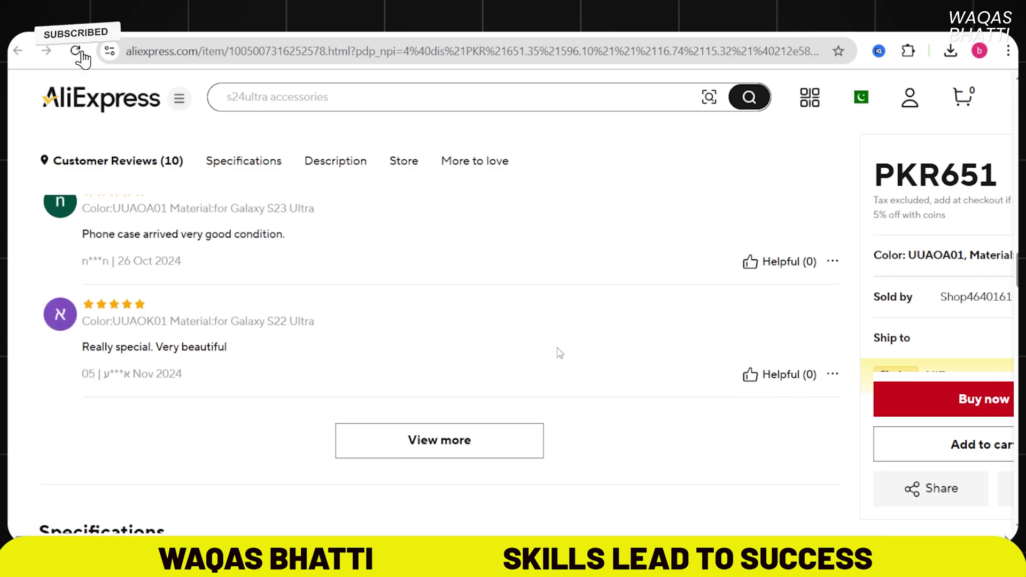
scroll(558, 353, down, 15)
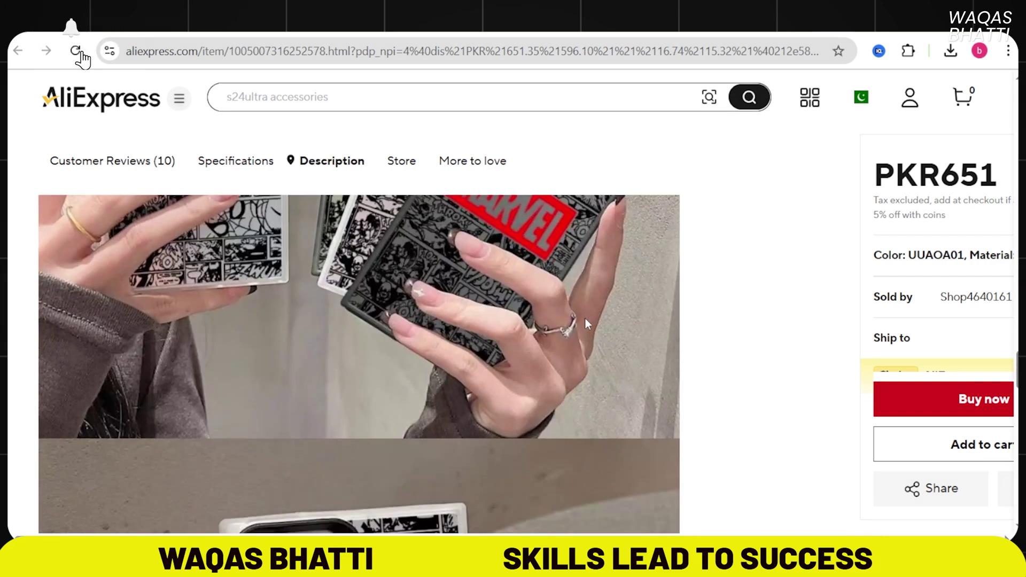